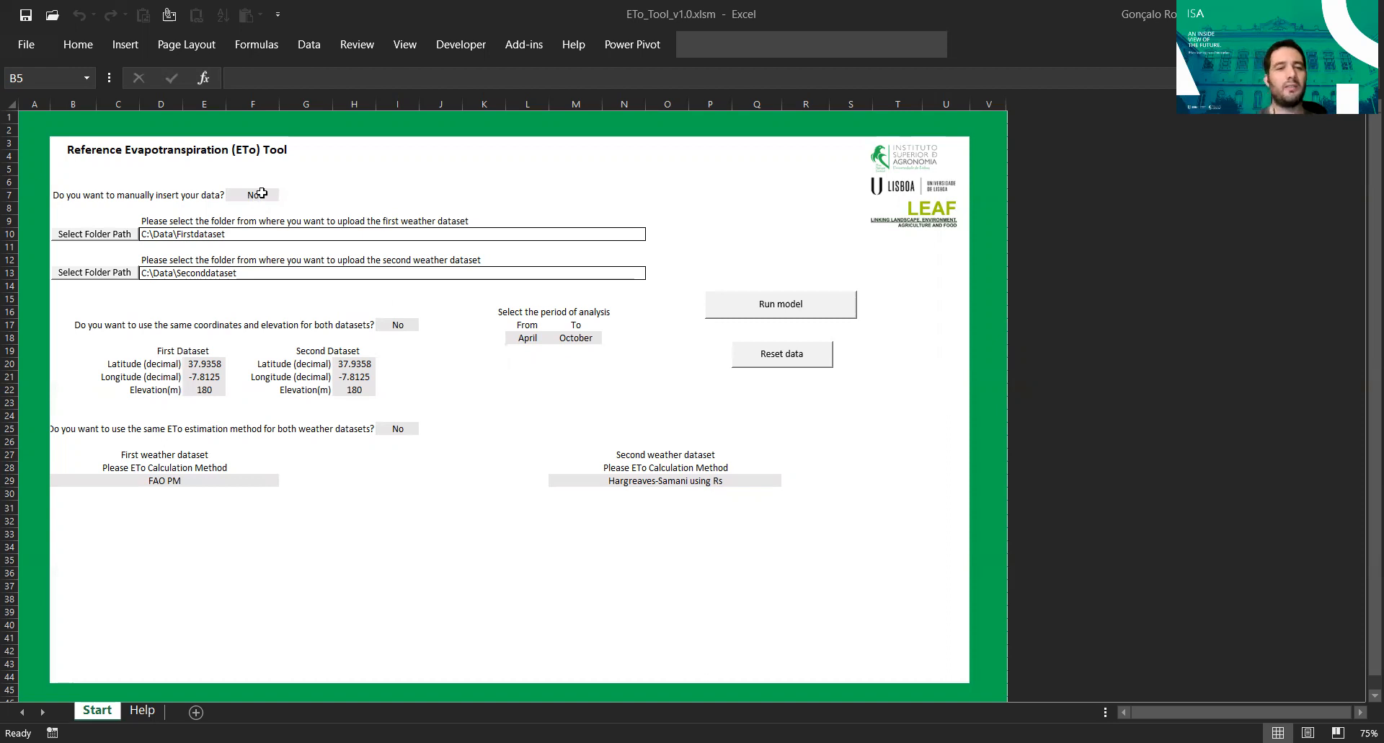
Step: Set manual data insertion to Yes and view the First Dataset and Second Dataset sheets before returning to the Start sheet
click(262, 193)
click(286, 194)
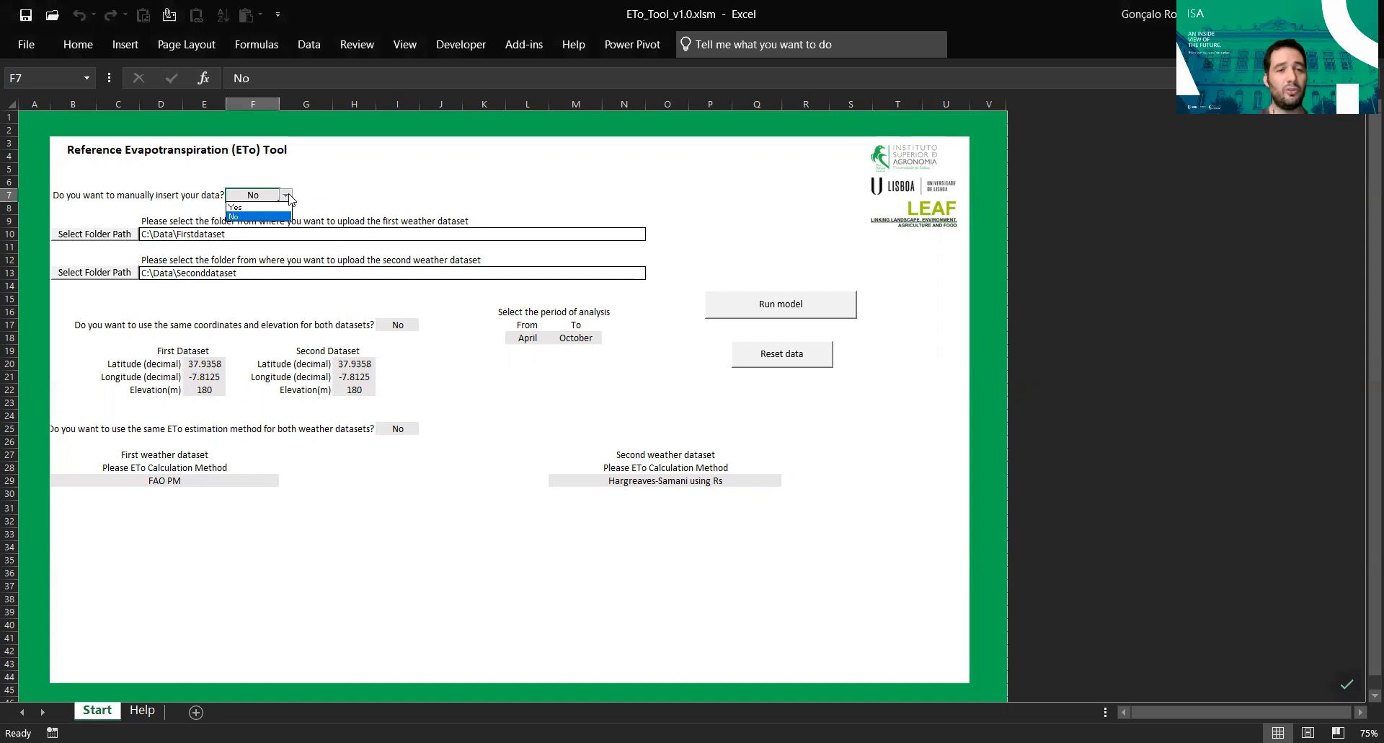
click(235, 207)
click(202, 708)
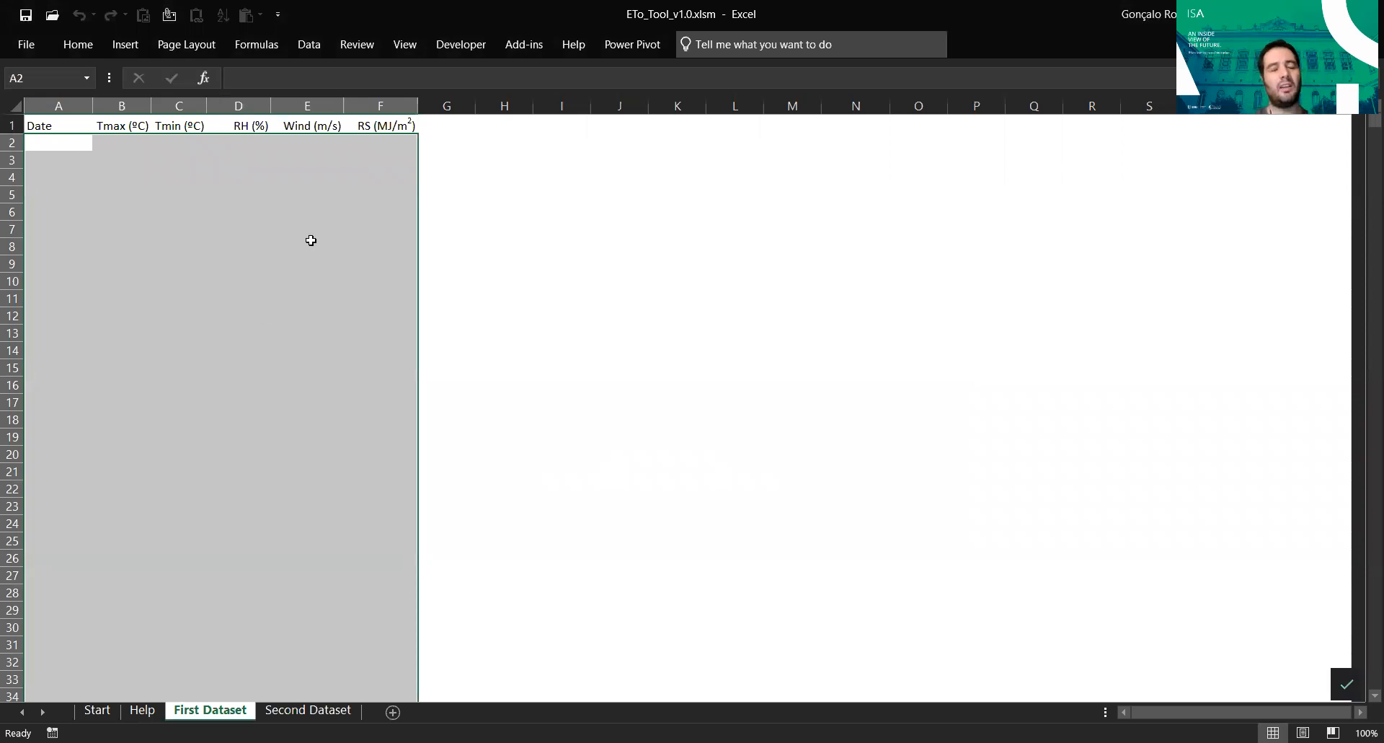
click(311, 712)
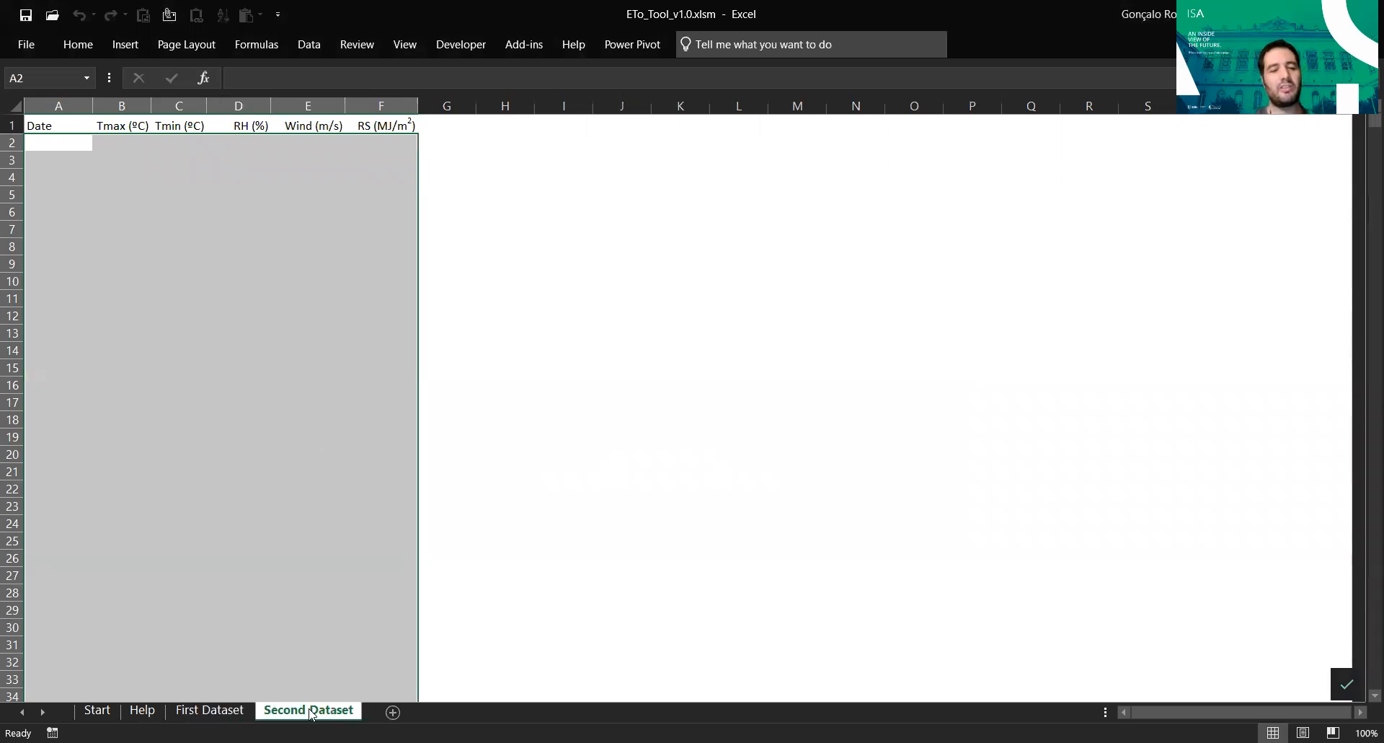
click(96, 711)
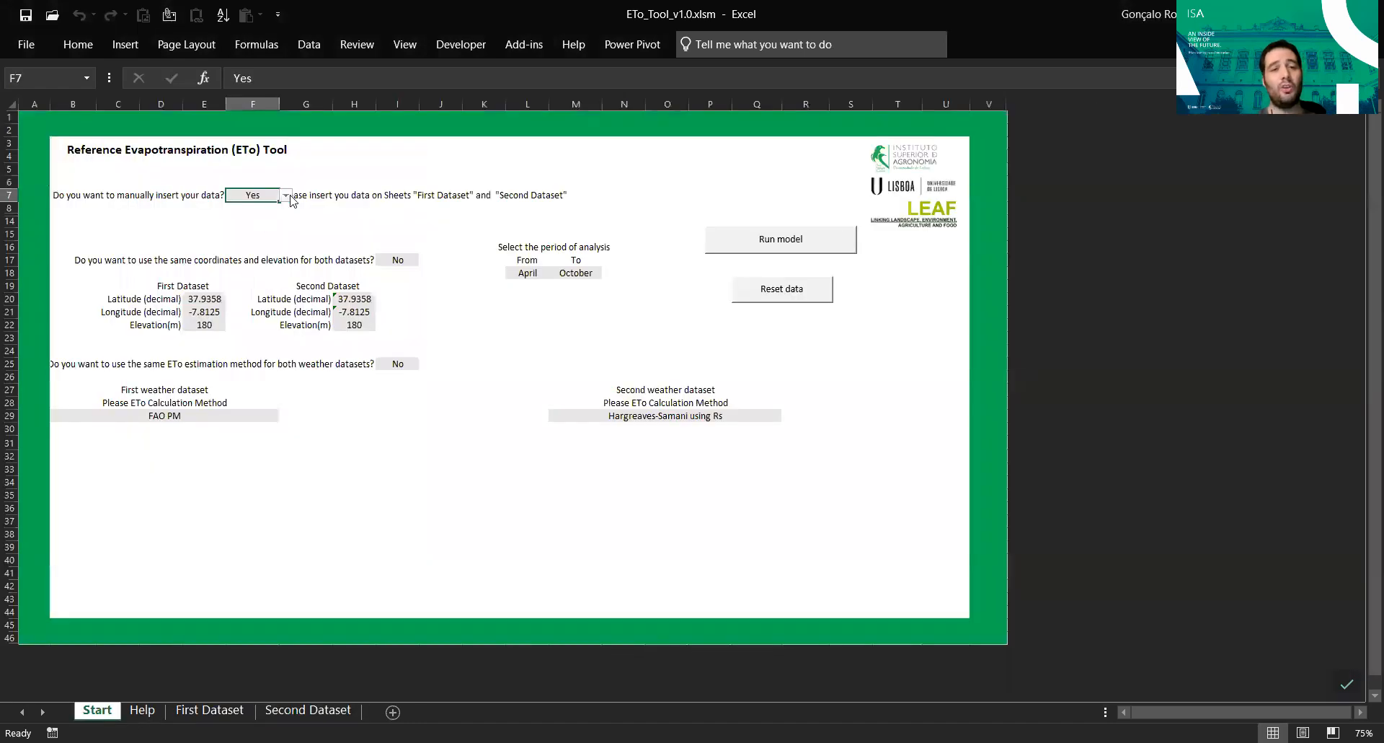
Step: Set manual data insertion to No and choose C:\Data\Firstdataset as the folder for the first weather dataset
click(286, 195)
click(266, 216)
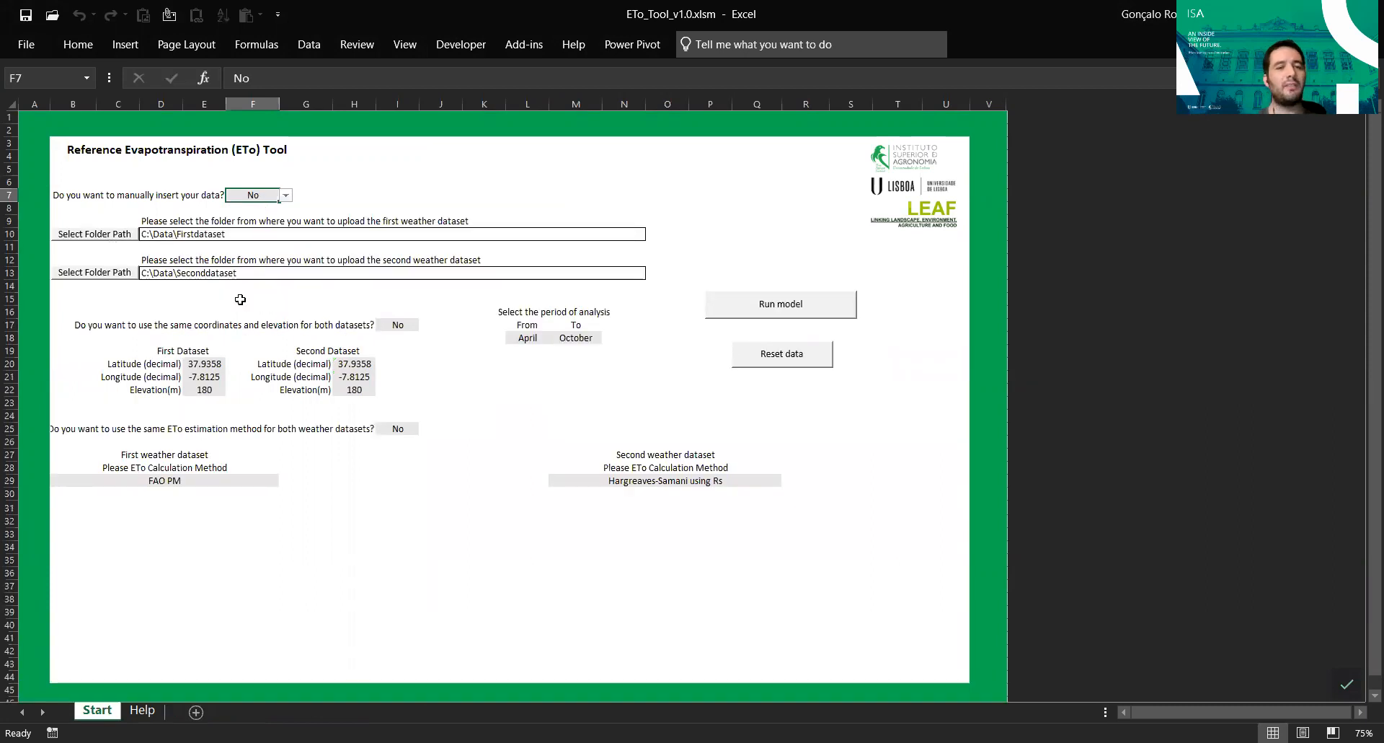
click(101, 235)
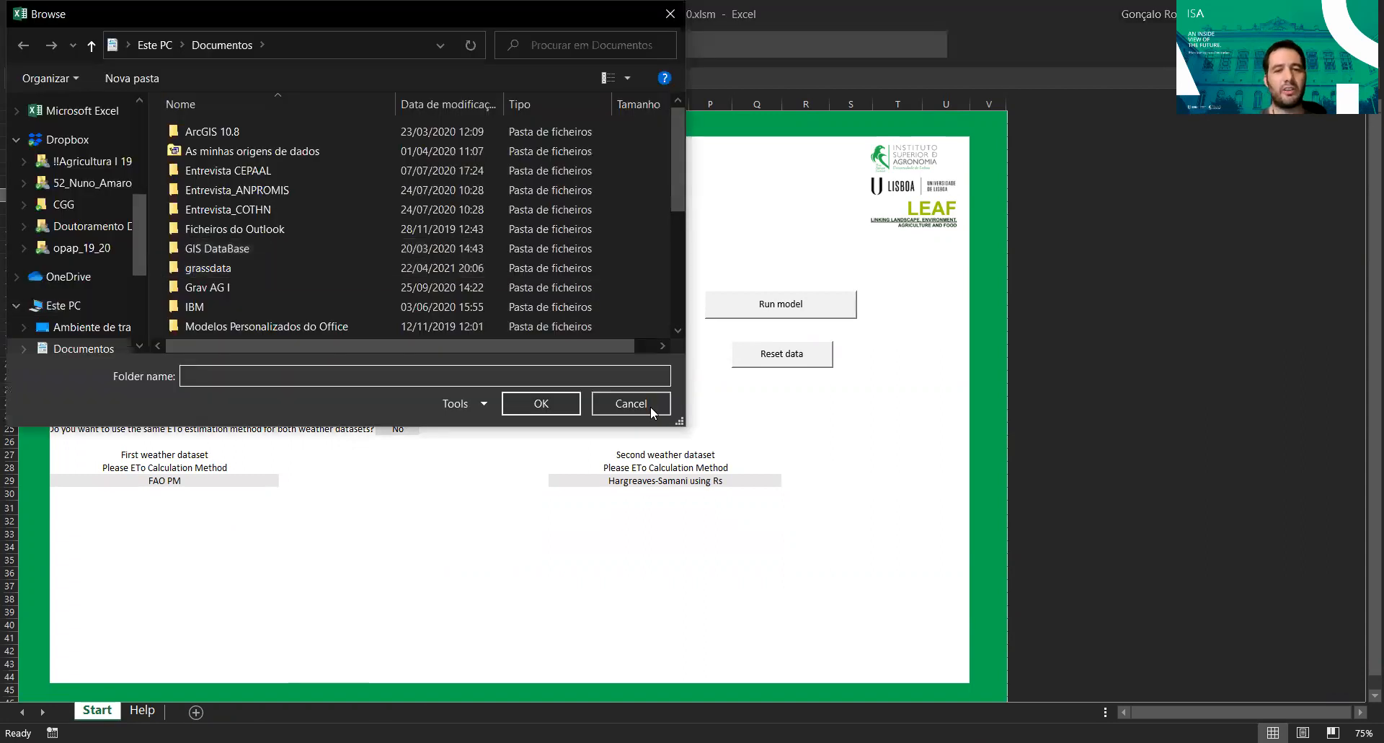
click(631, 403)
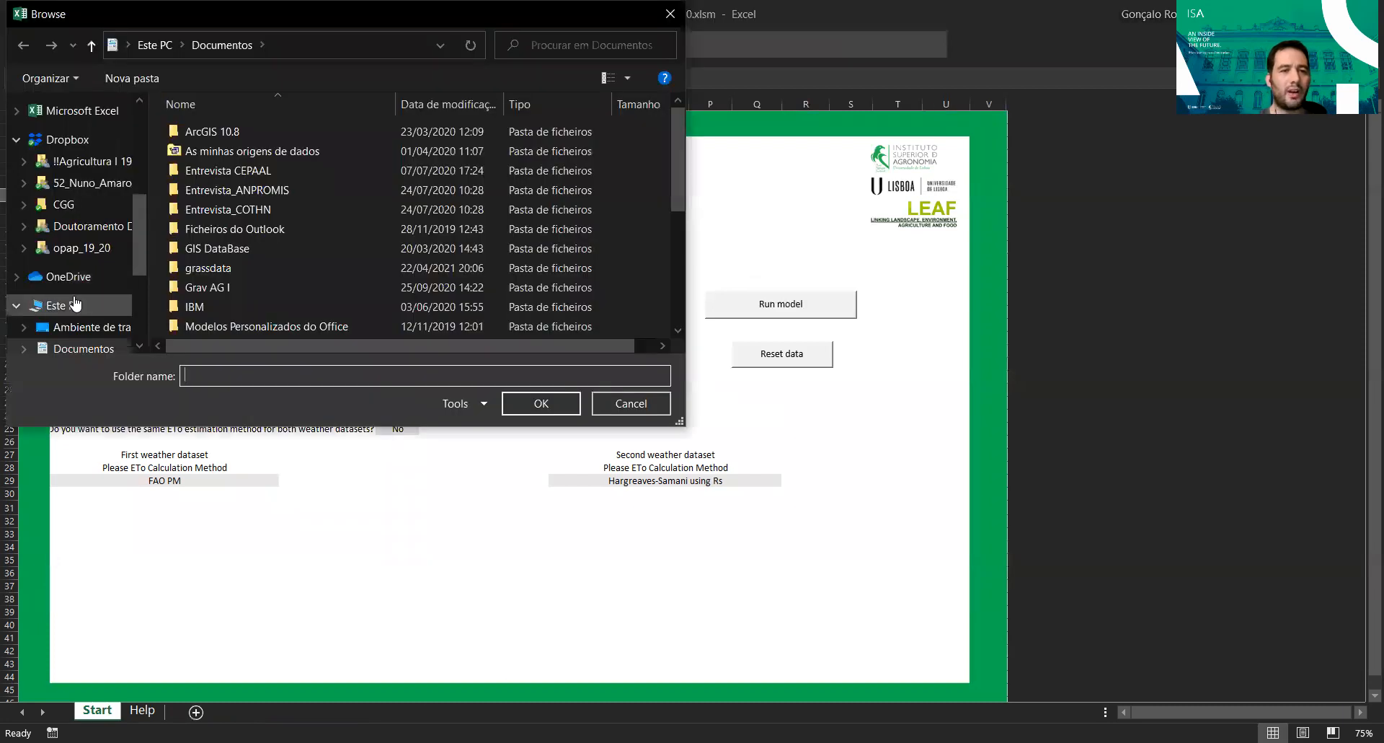
click(43, 305)
scroll(238, 305, down, 2)
double_click(238, 307)
double_click(229, 168)
double_click(211, 132)
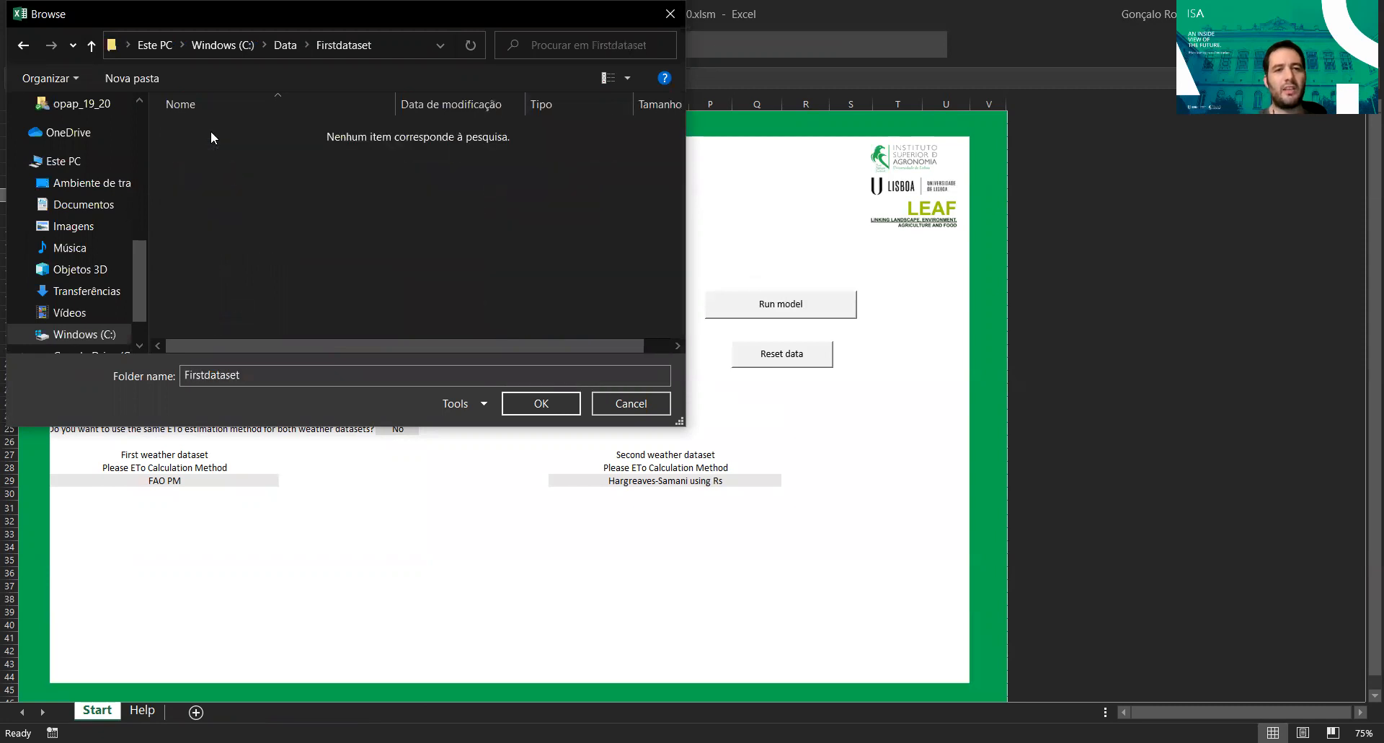
click(541, 403)
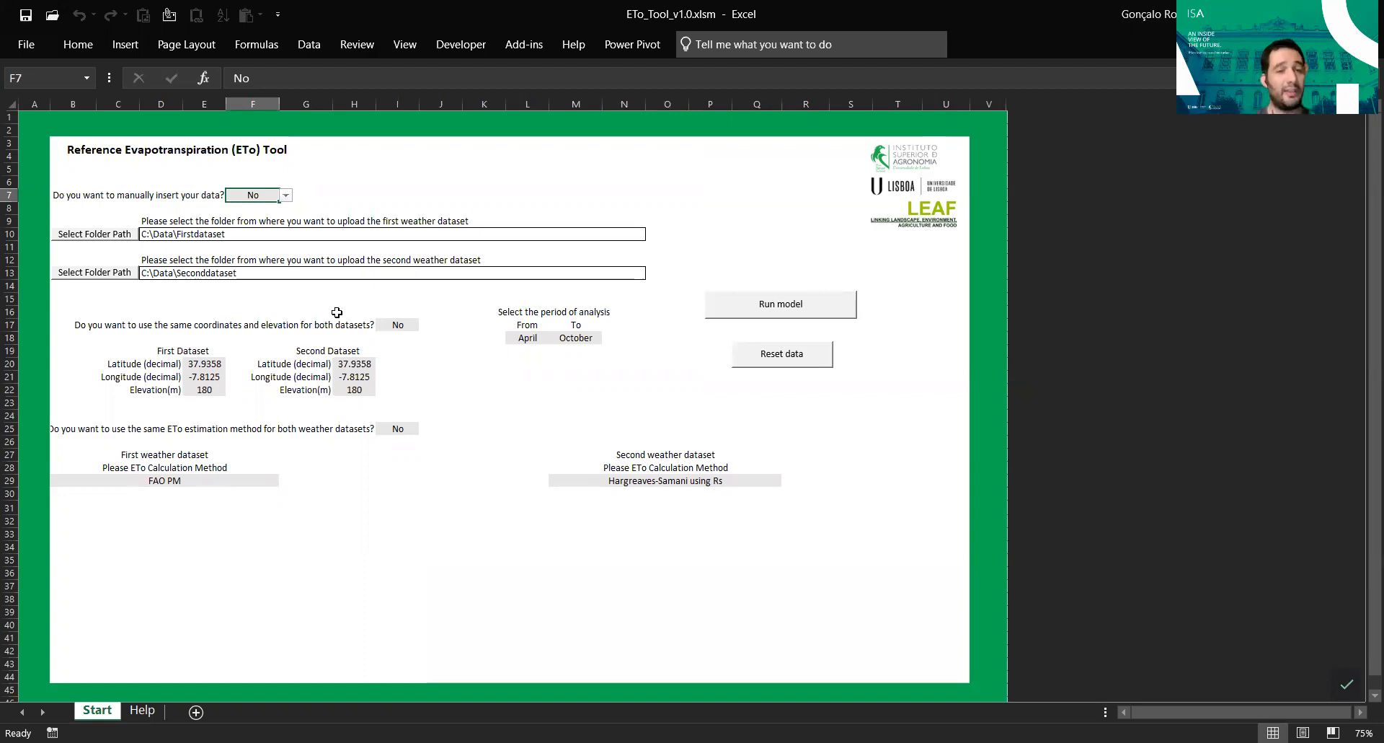
Step: Try Yes for using the same coordinates and elevation for both datasets, and return the answer to No
click(405, 324)
click(426, 325)
click(415, 337)
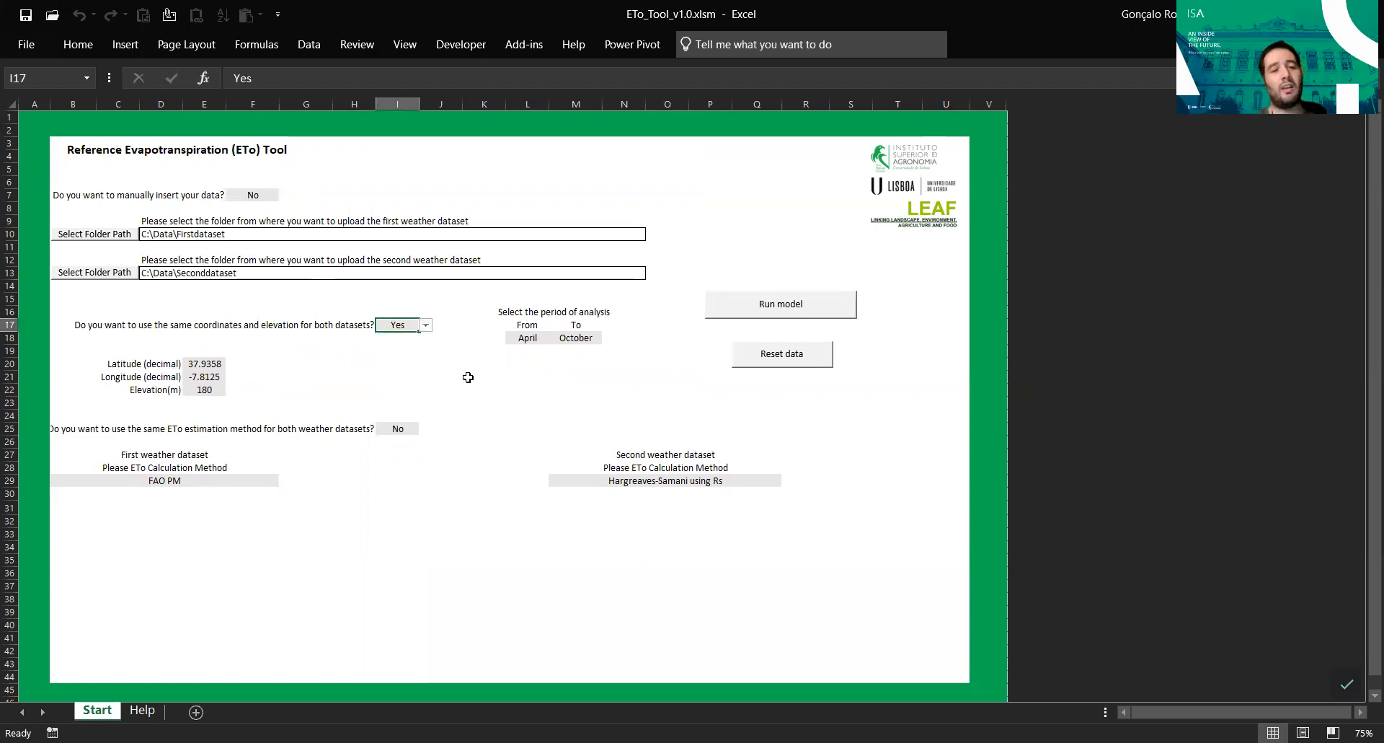
click(426, 325)
click(396, 343)
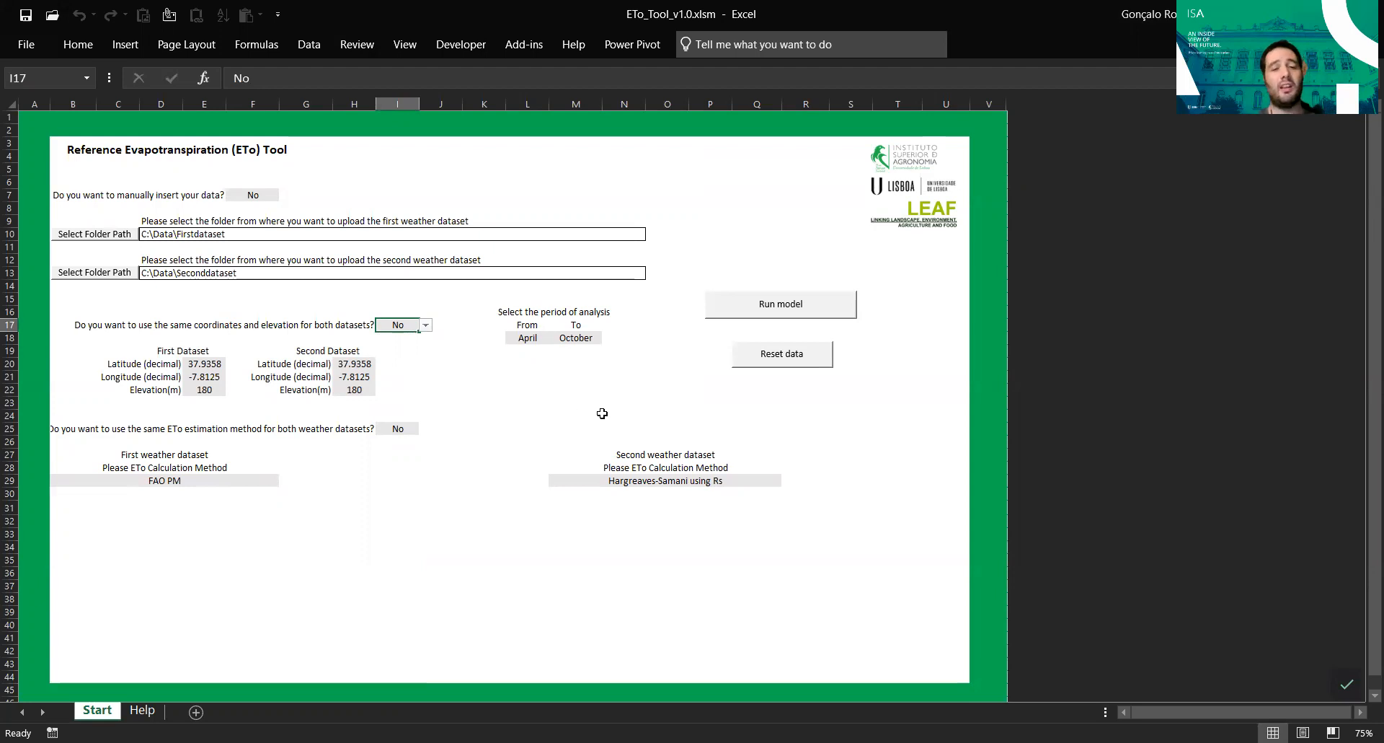
Step: Examine the months available for the start and end of the period of analysis
click(518, 338)
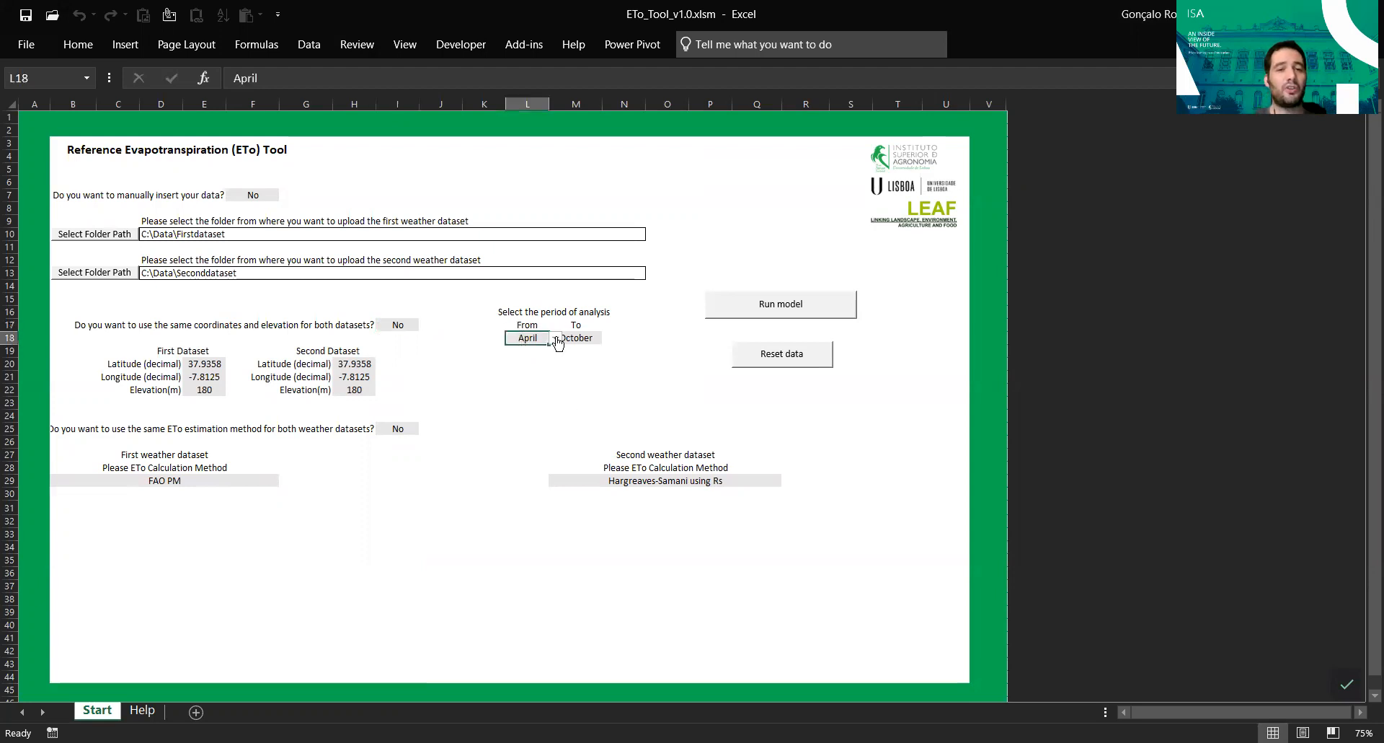
click(555, 337)
scroll(558, 348, up, 1)
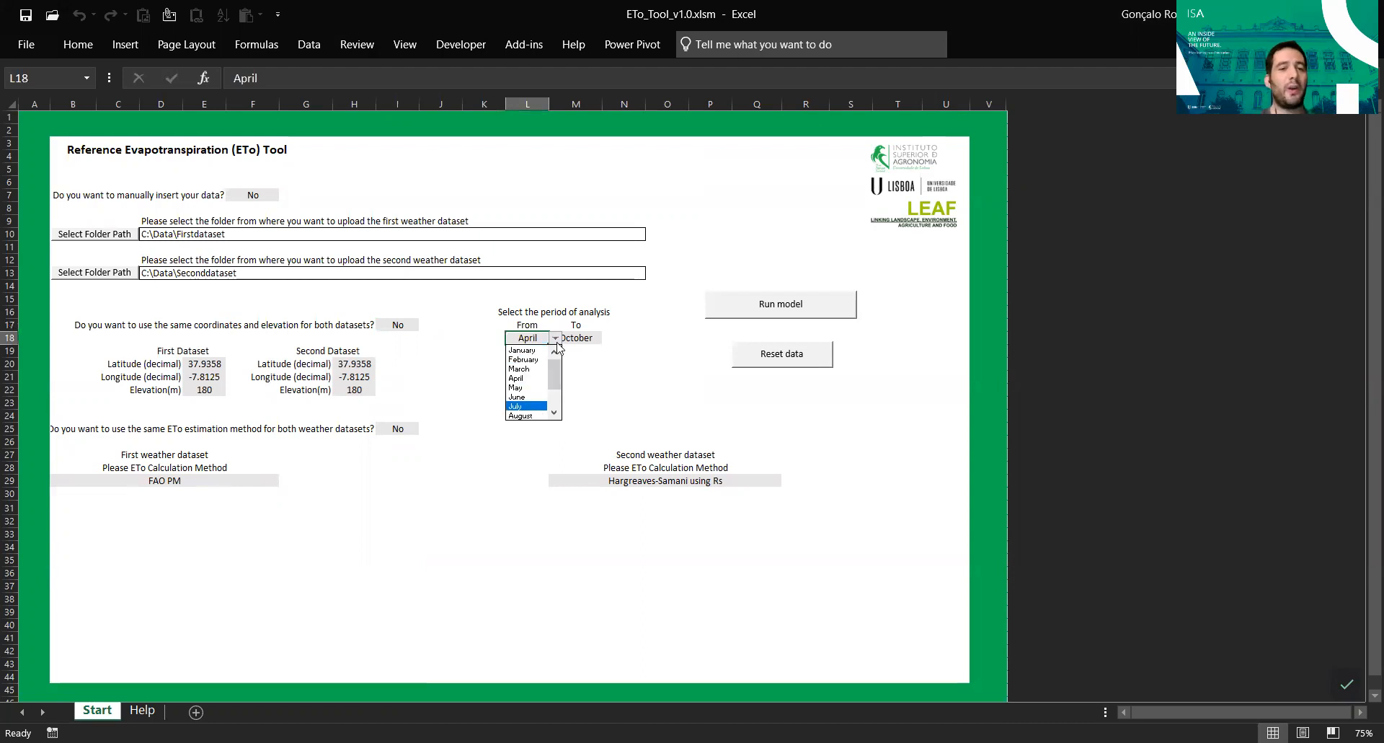
click(539, 340)
click(574, 345)
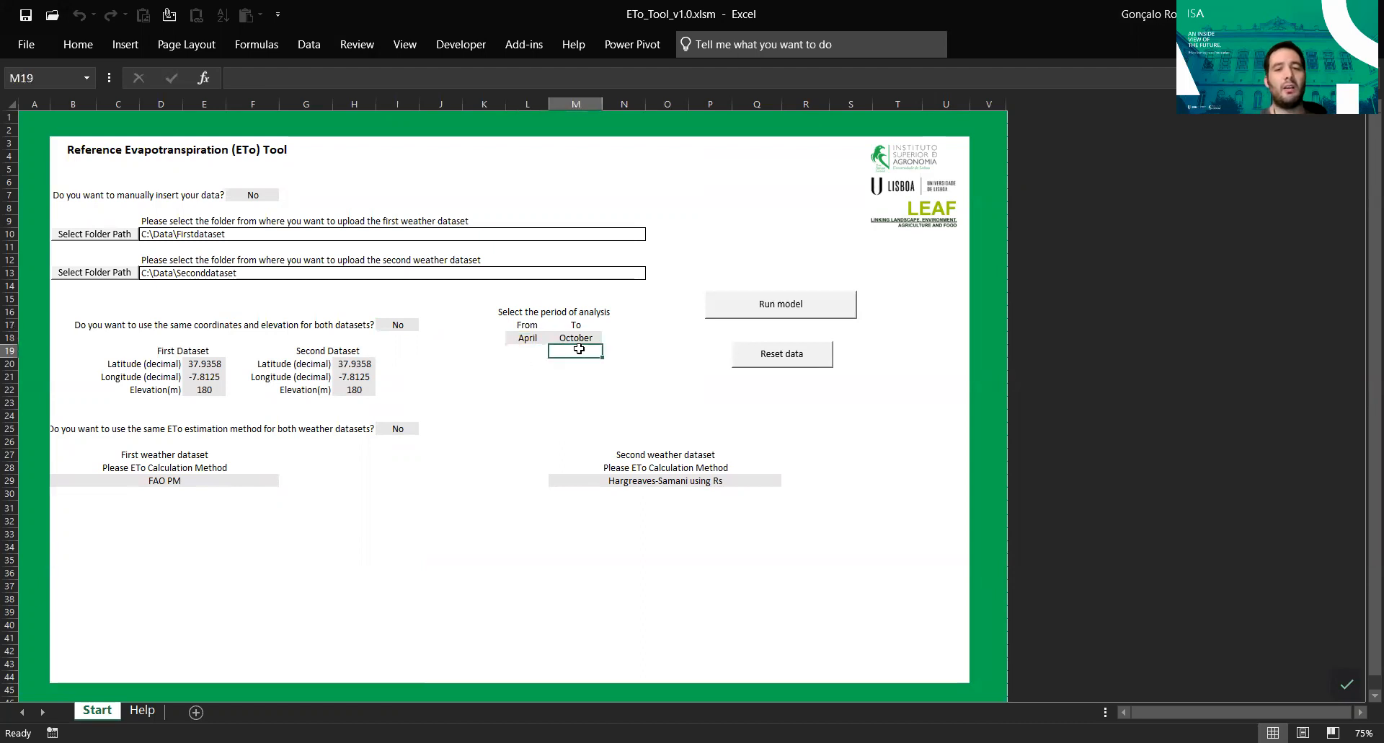
click(609, 338)
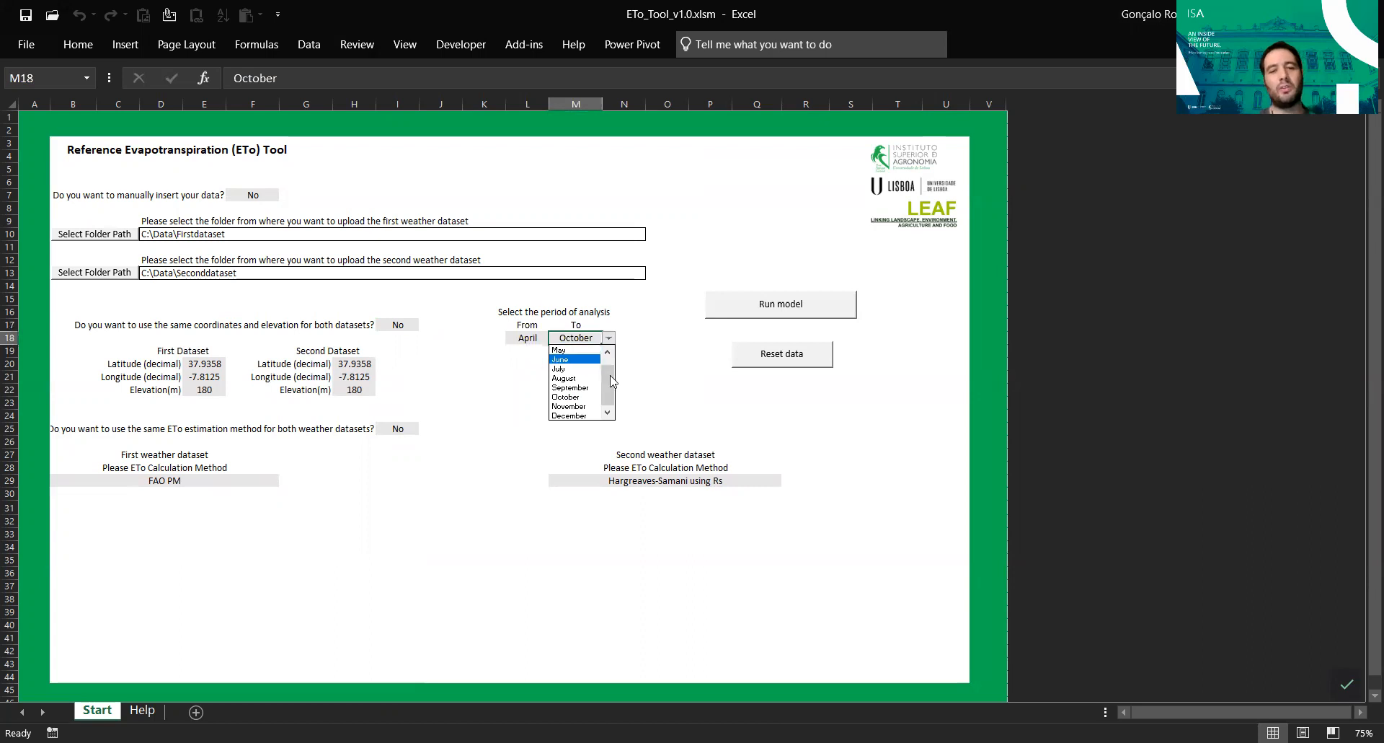
click(656, 399)
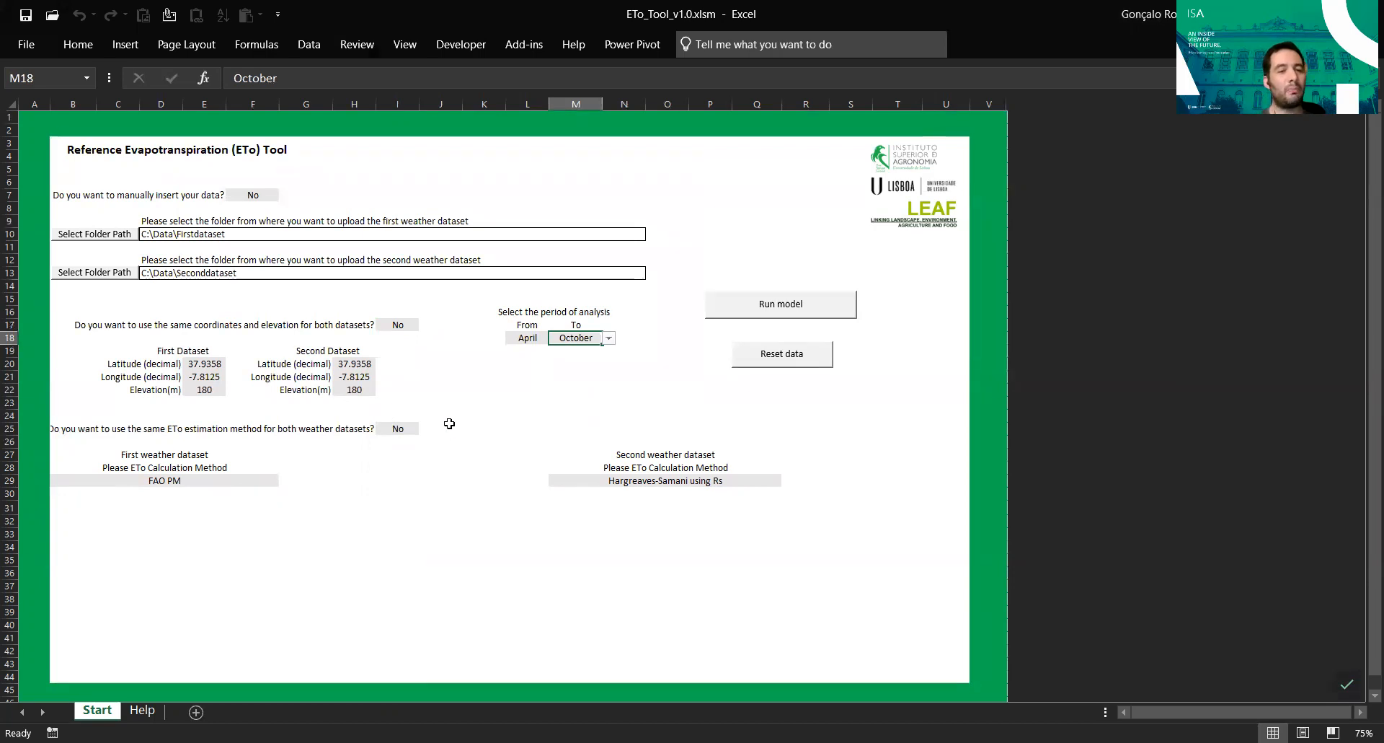
Step: Set the same ETo estimation method for both datasets to Yes and review the available calculation methods
click(401, 429)
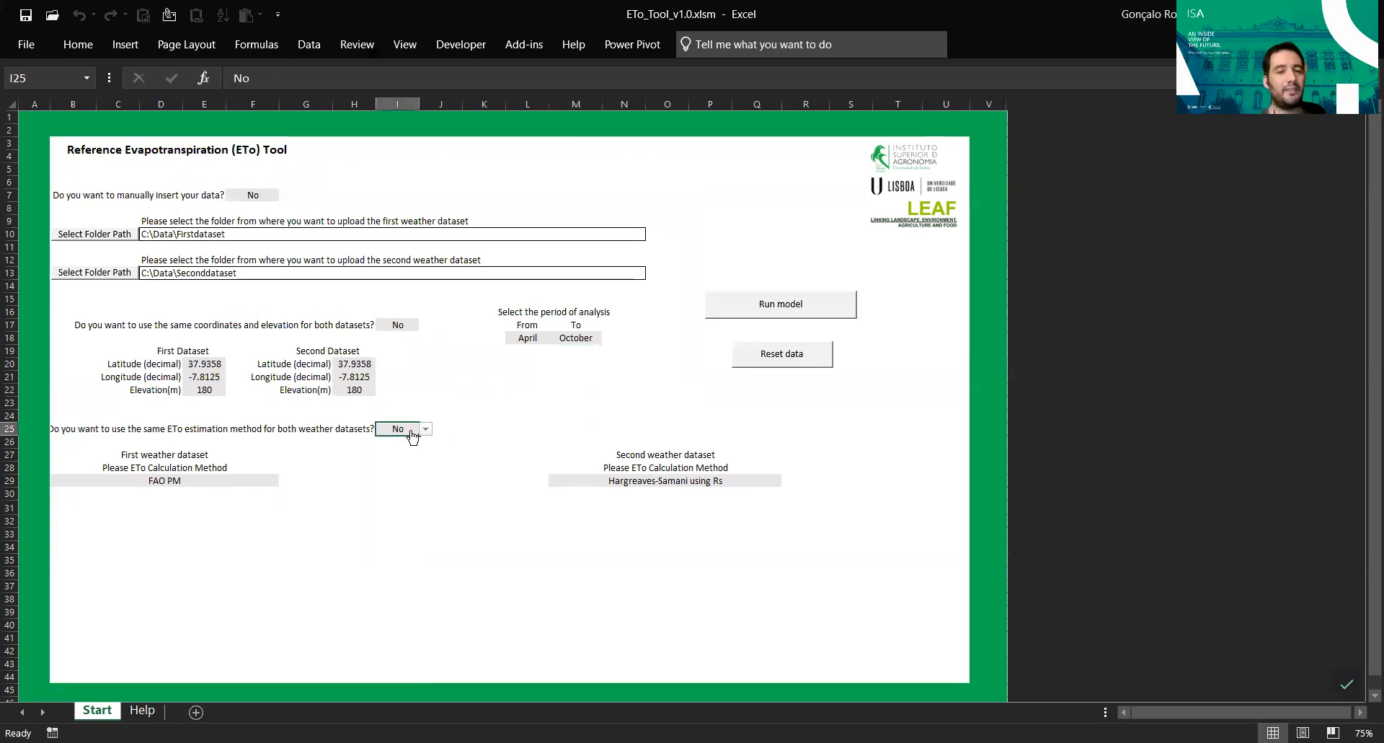
click(425, 428)
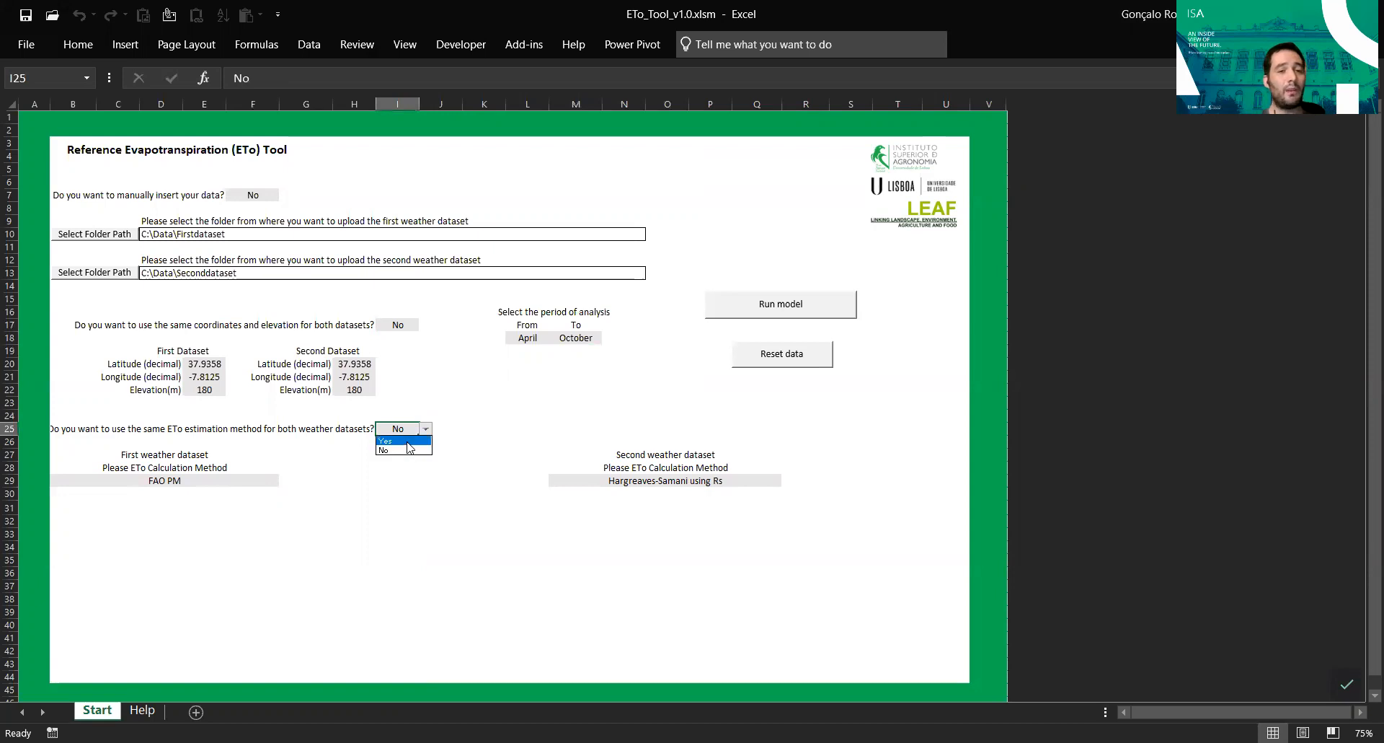
click(409, 440)
click(158, 483)
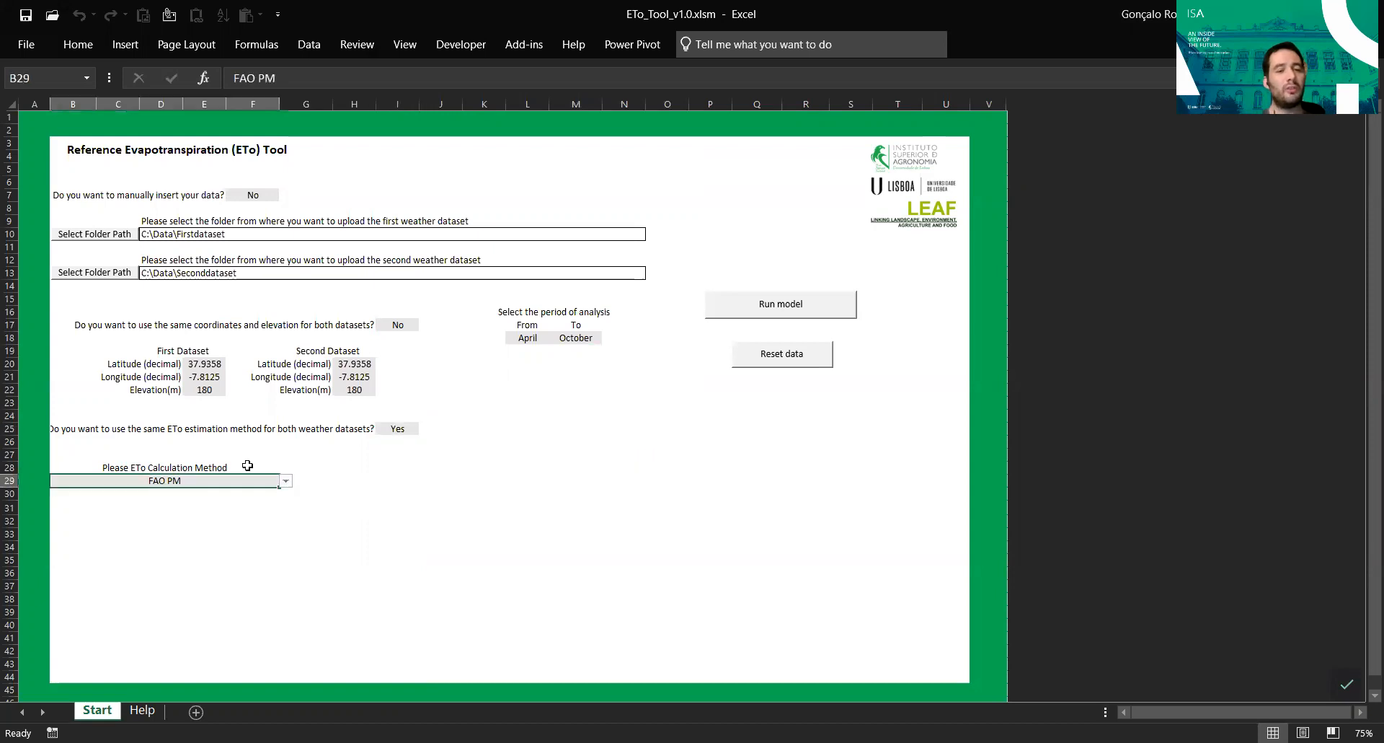
click(286, 482)
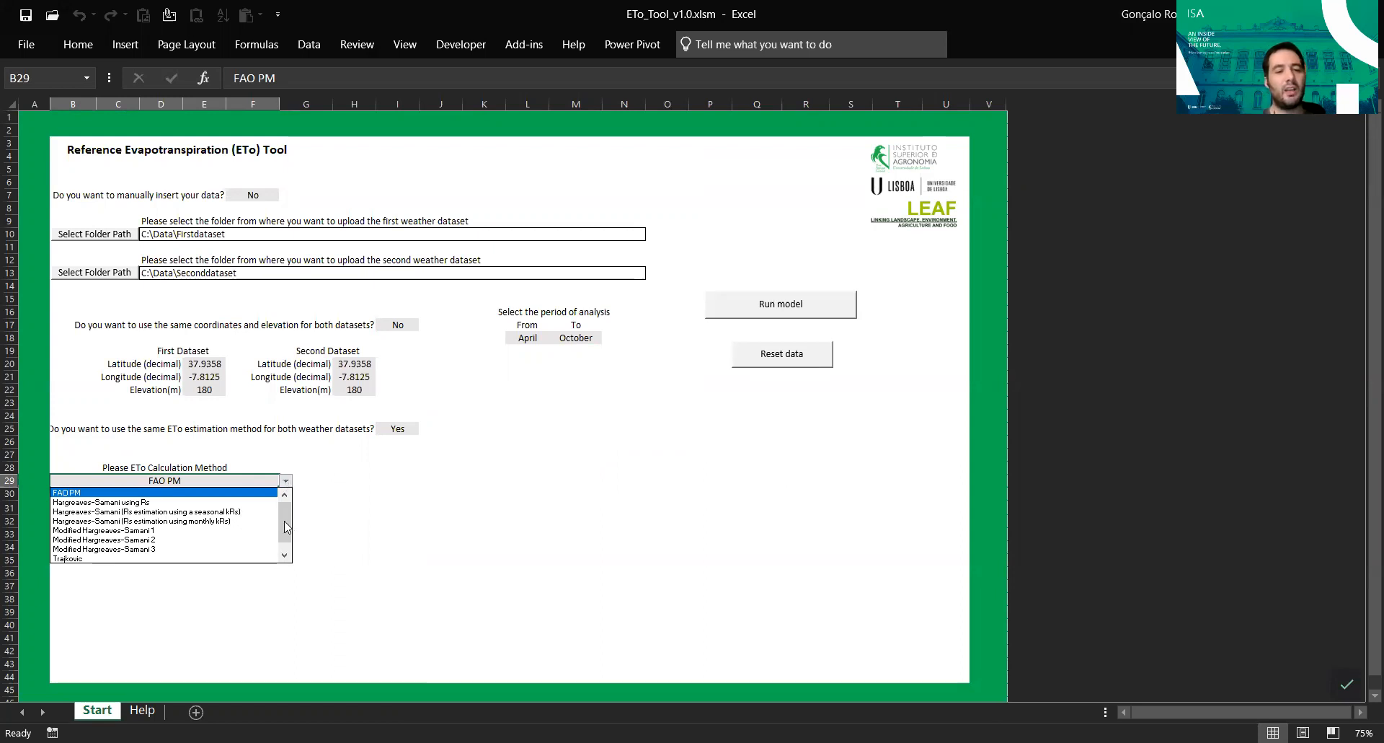
drag(284, 521, 286, 546)
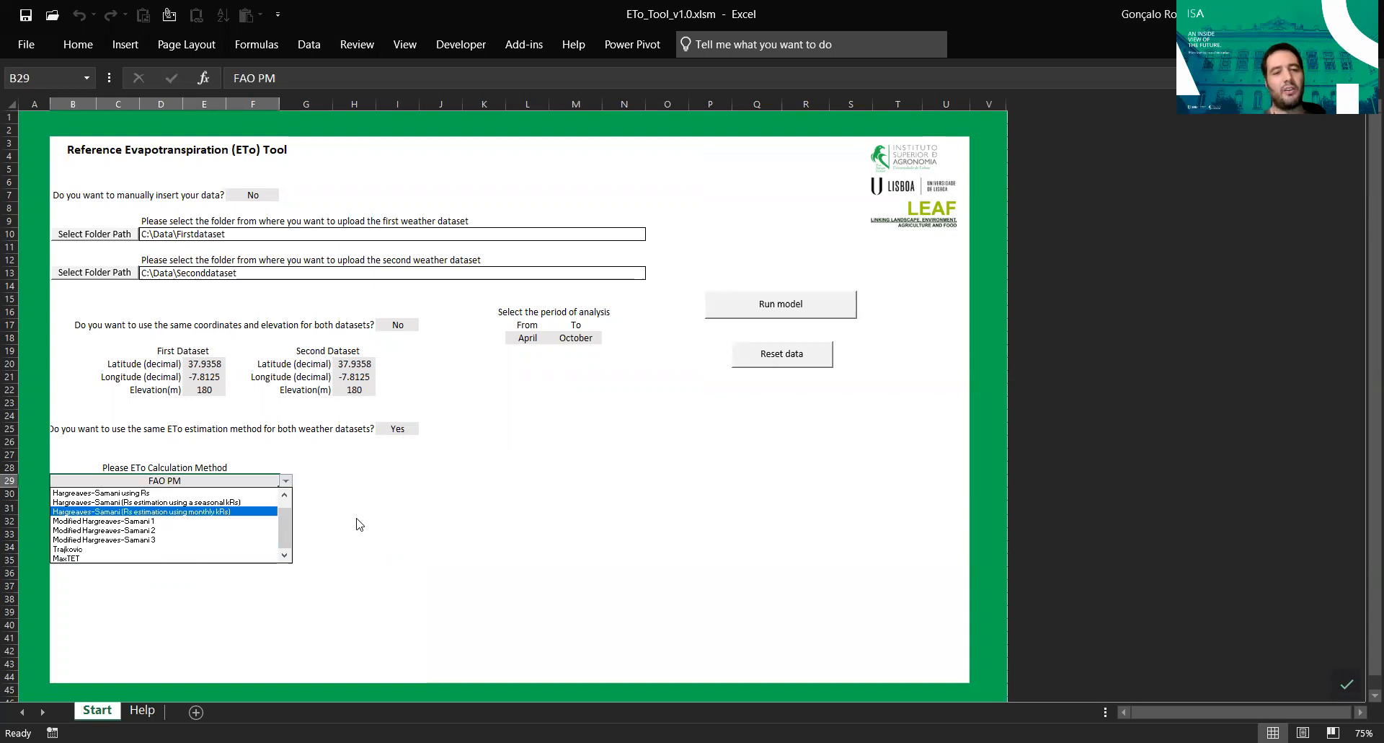
key(Escape)
Step: Set the use of the same ETo estimation method for both weather datasets back to No
click(401, 428)
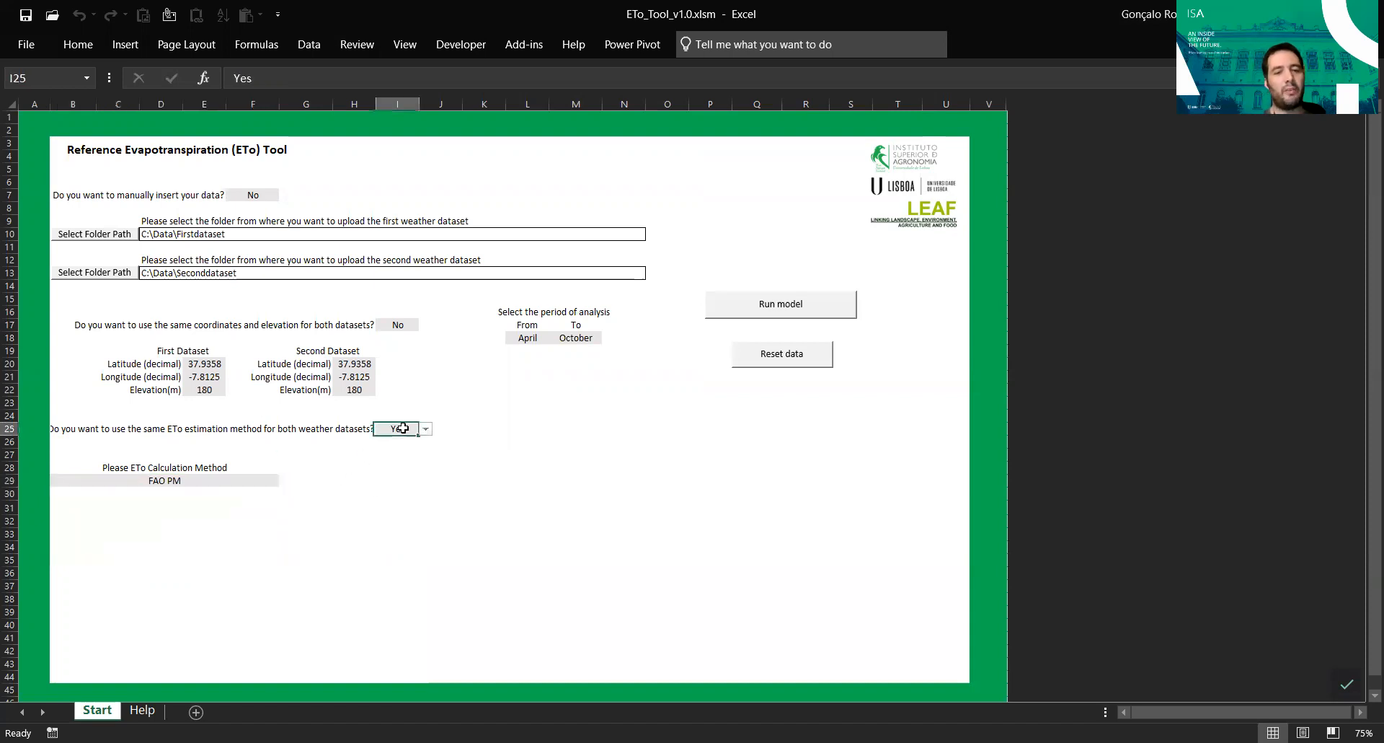
click(424, 430)
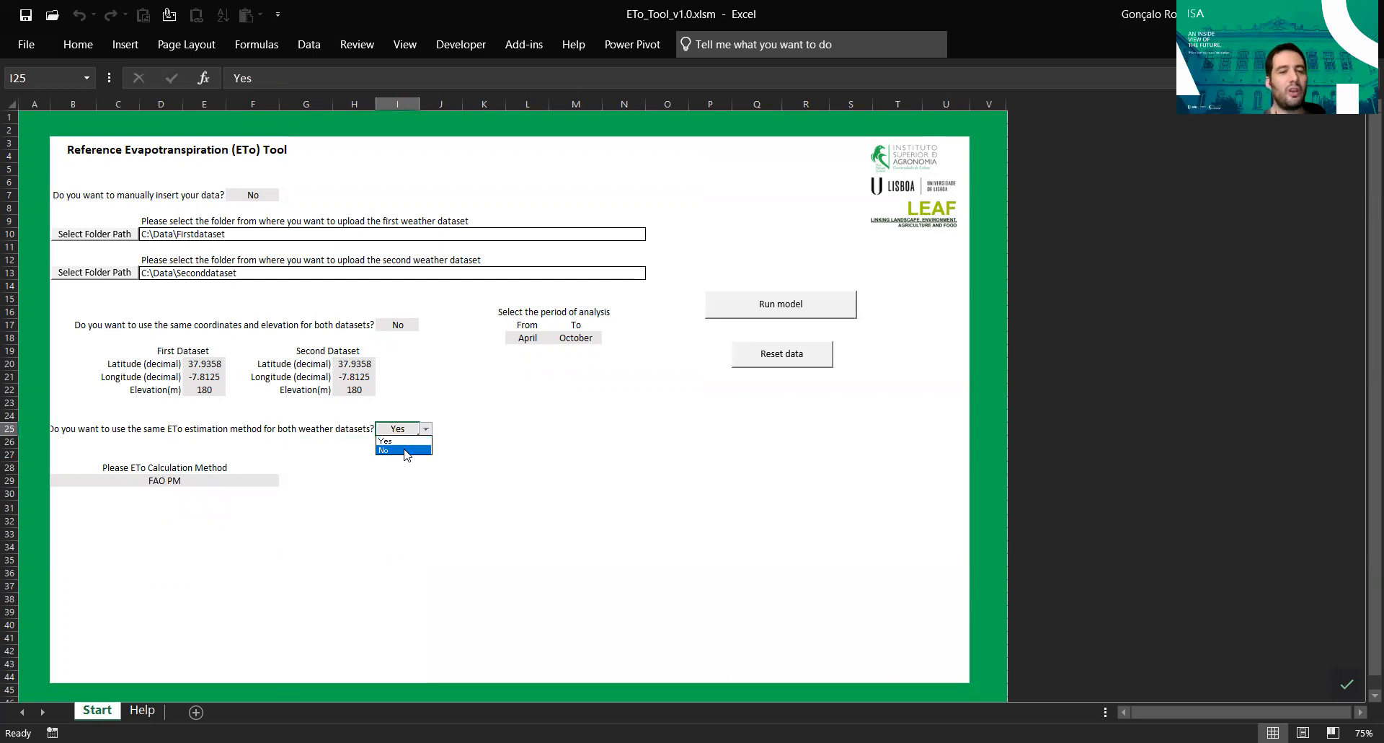
click(403, 450)
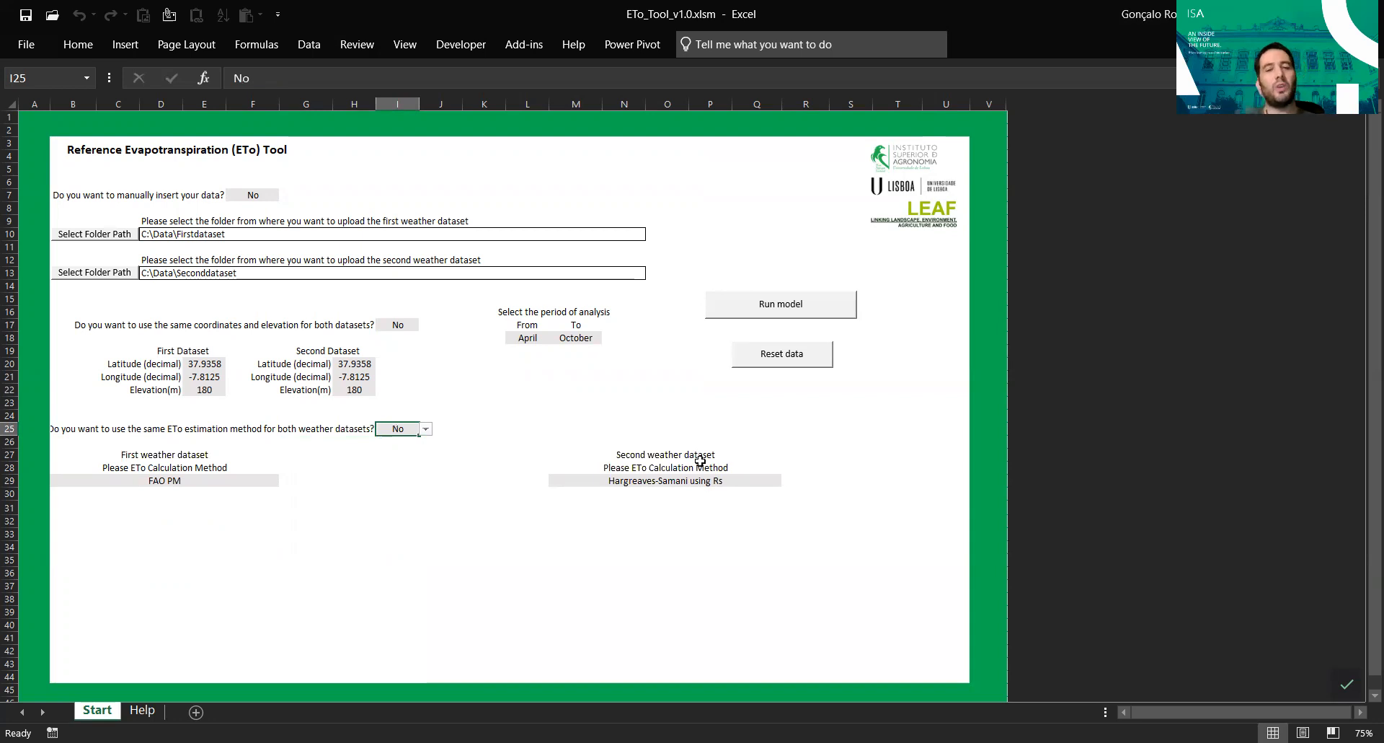
Step: Try Hargreaves-Samani with monthly kRs and with a seasonal kRs for the second dataset, and return to Hargreaves-Samani using Rs
click(706, 483)
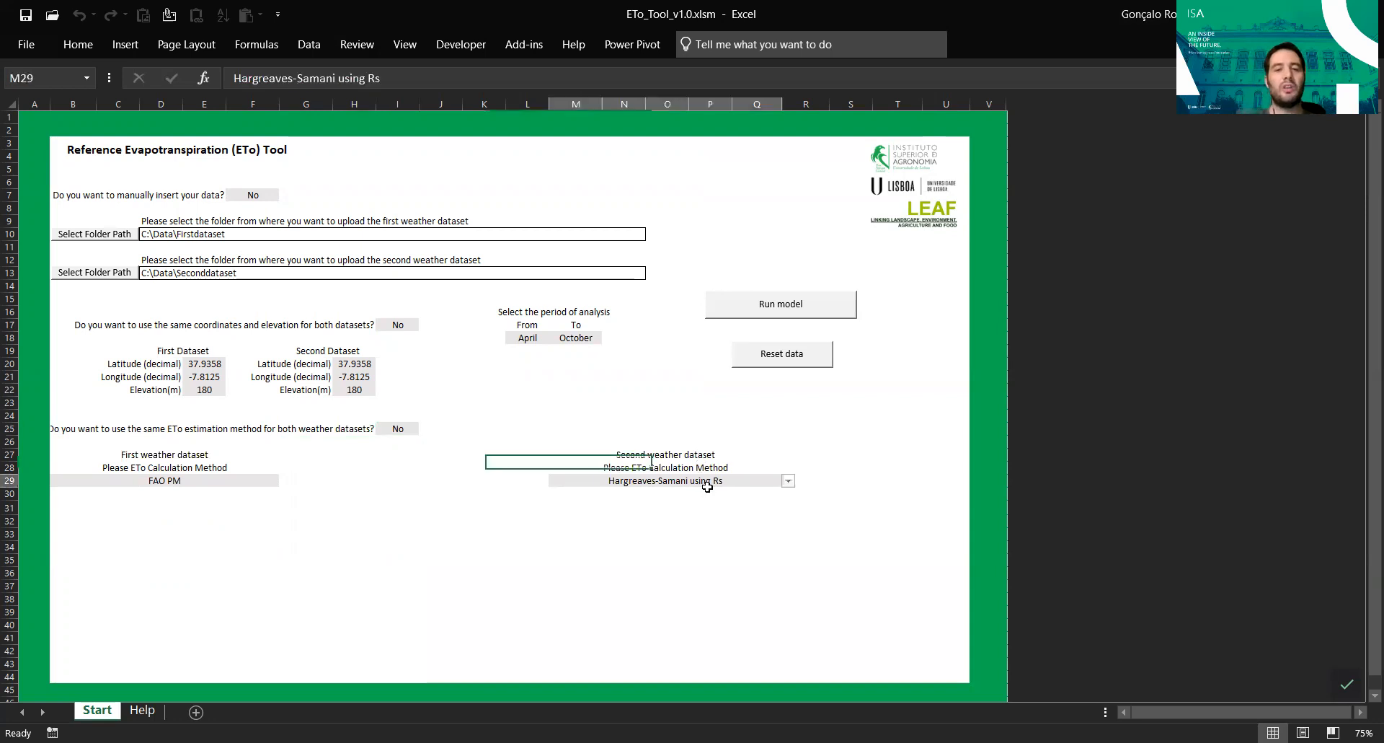
click(789, 481)
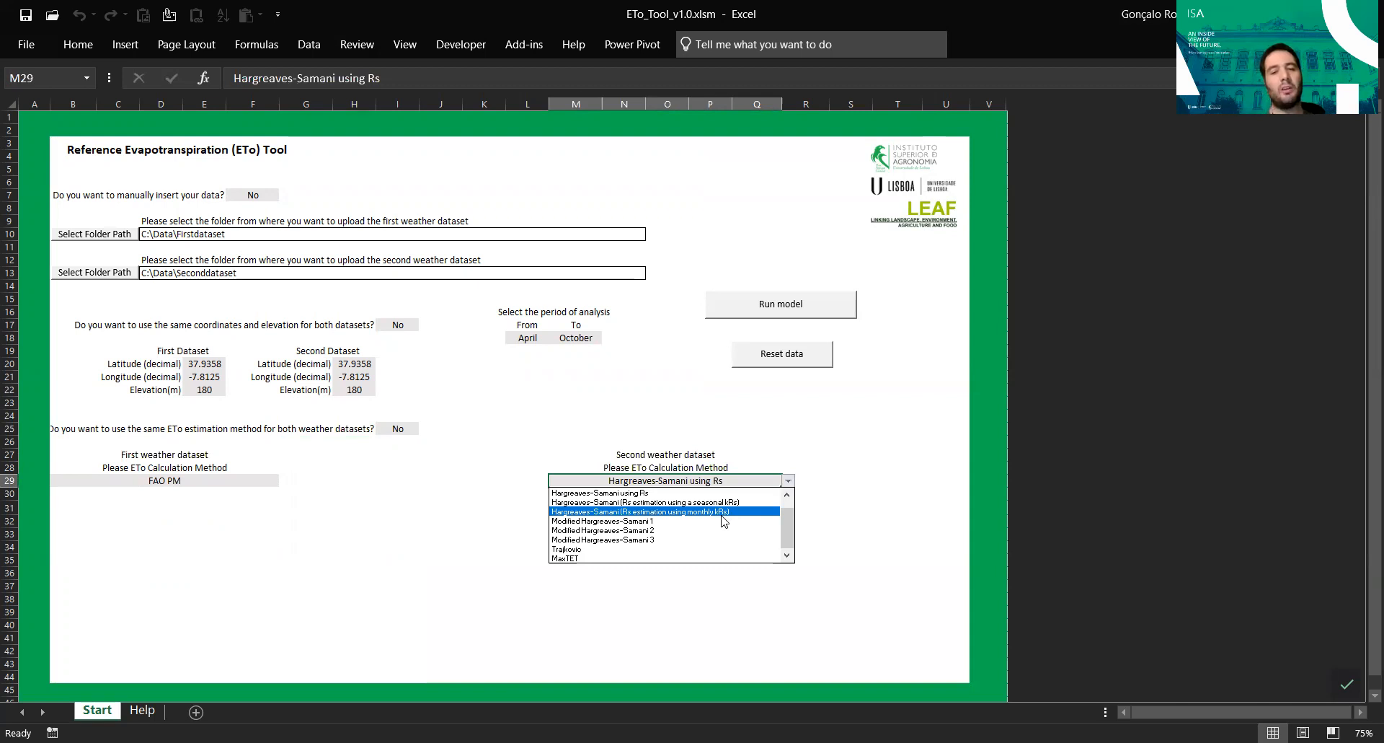
click(722, 513)
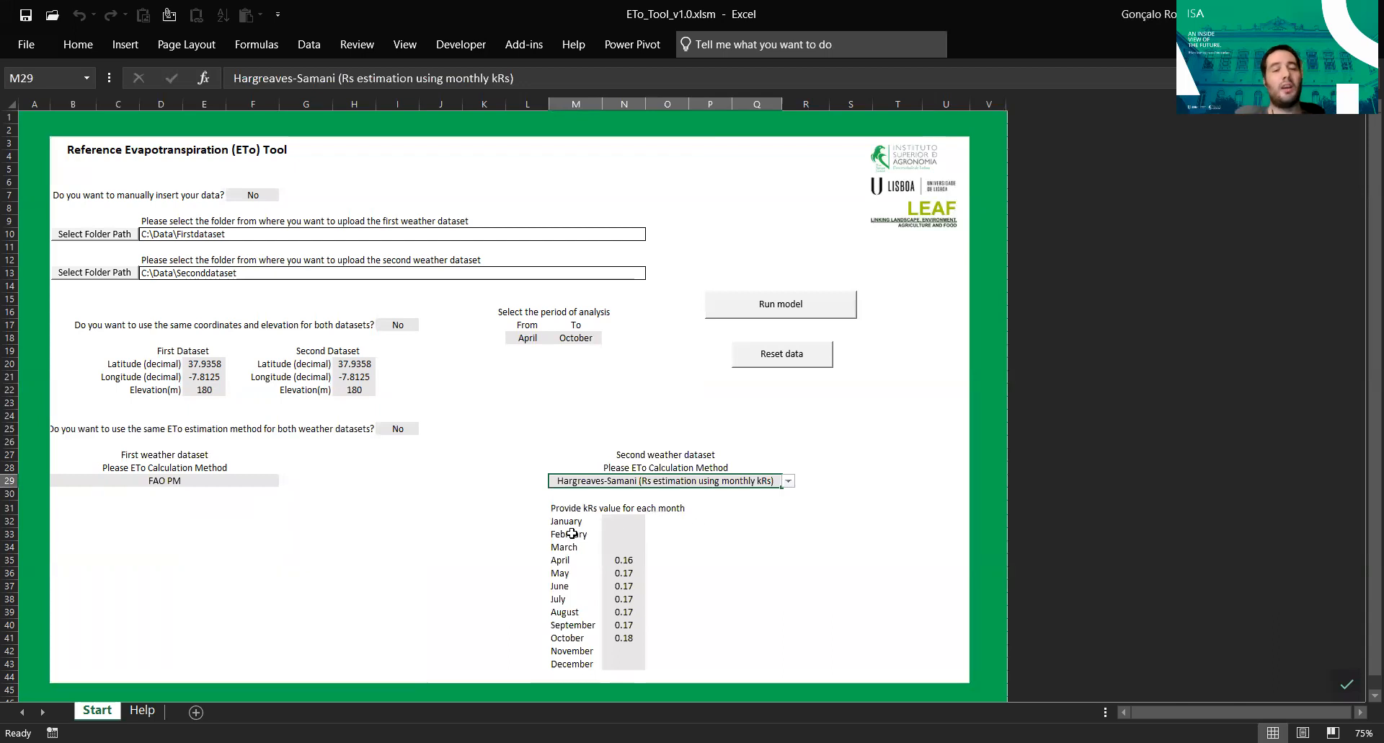
click(788, 480)
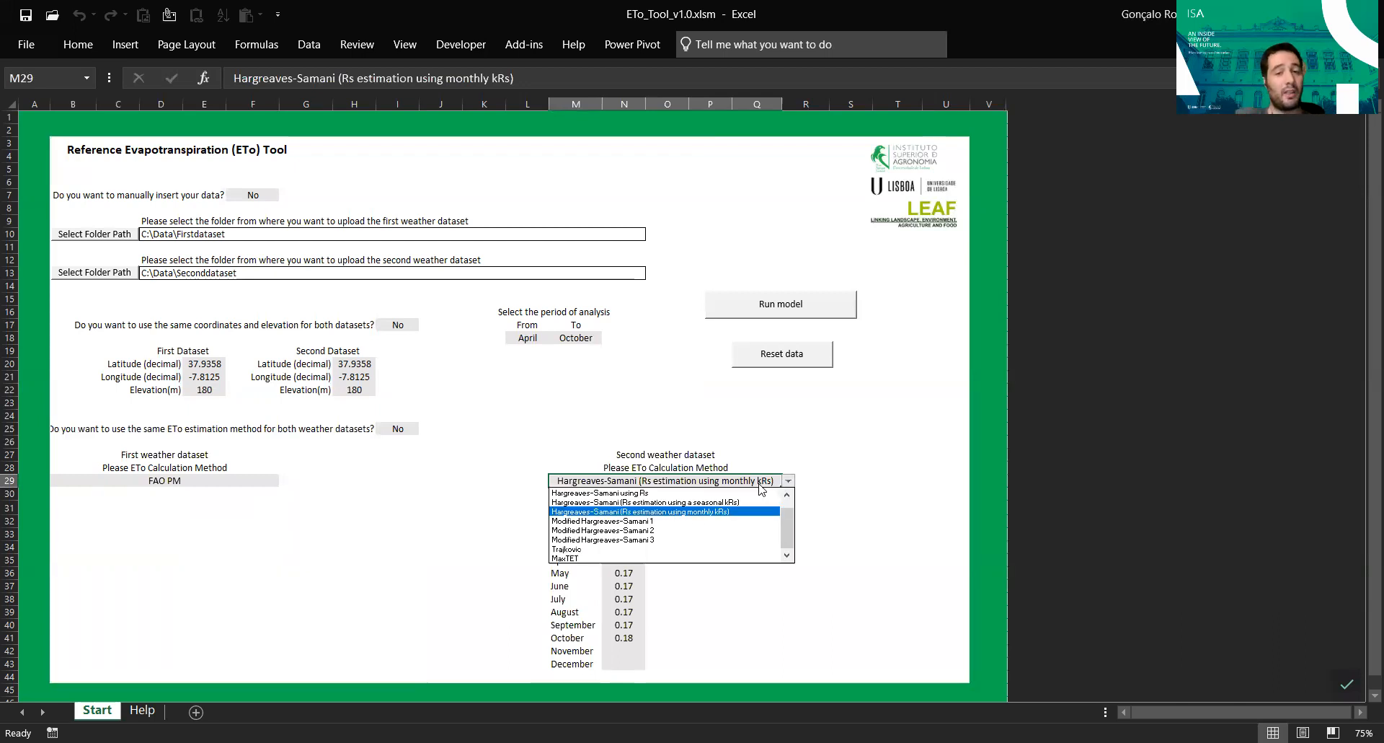
click(744, 502)
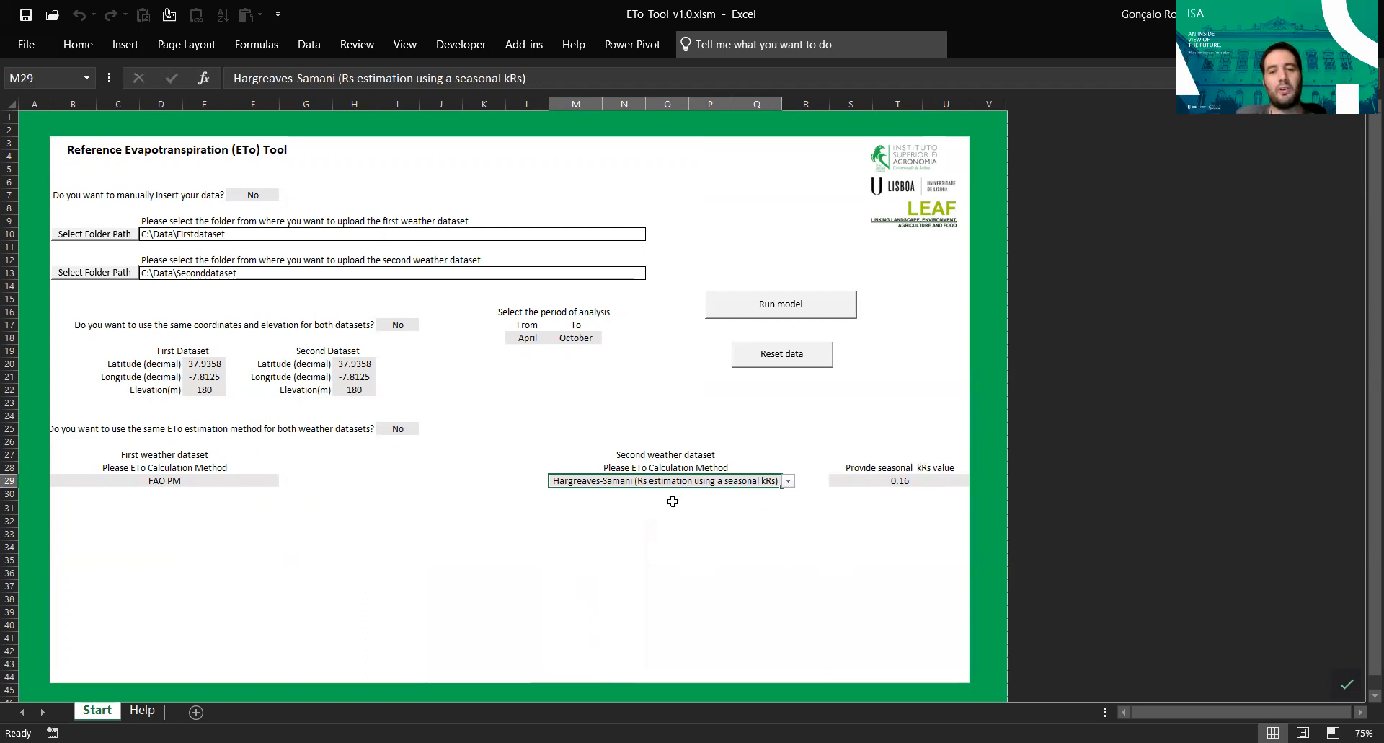
key(alt+Down)
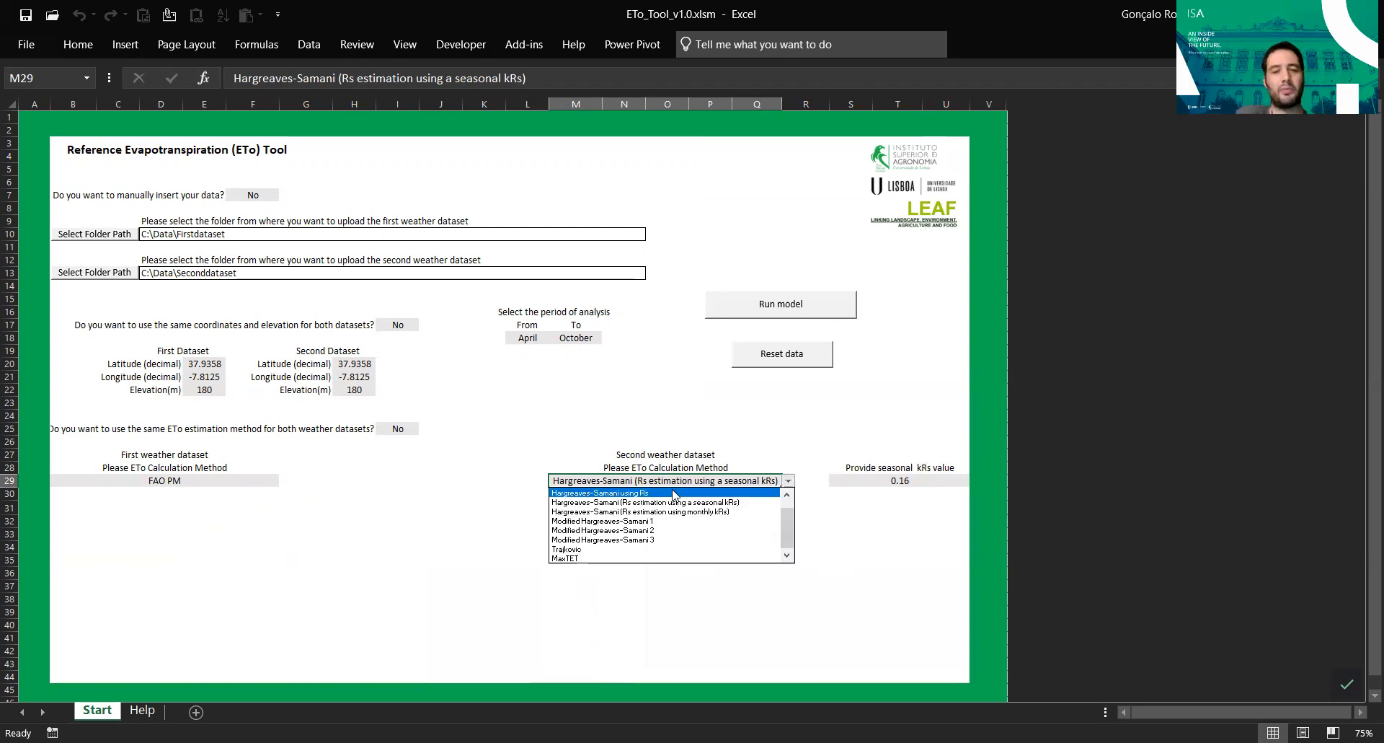
click(674, 493)
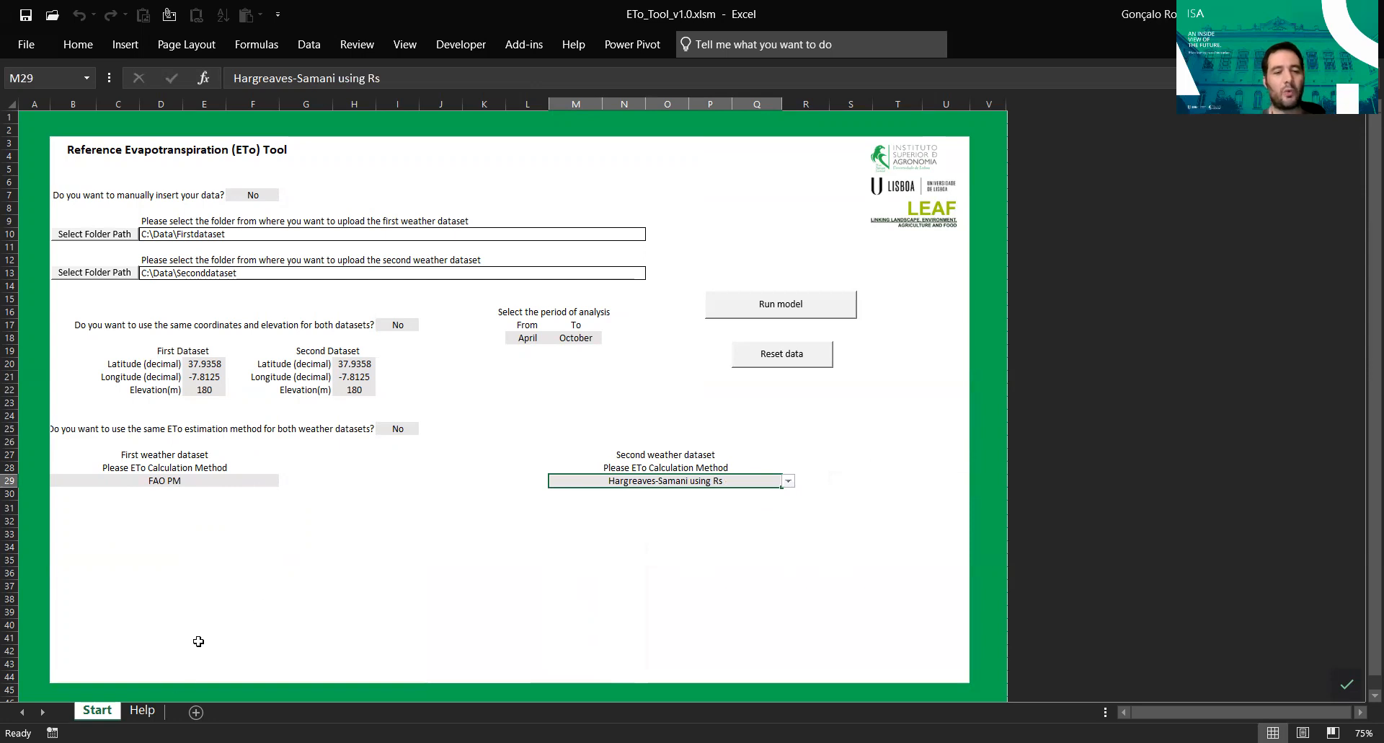
Step: Read the Help sheet's usage steps, data file format, ETo method equations, warning and references
click(142, 710)
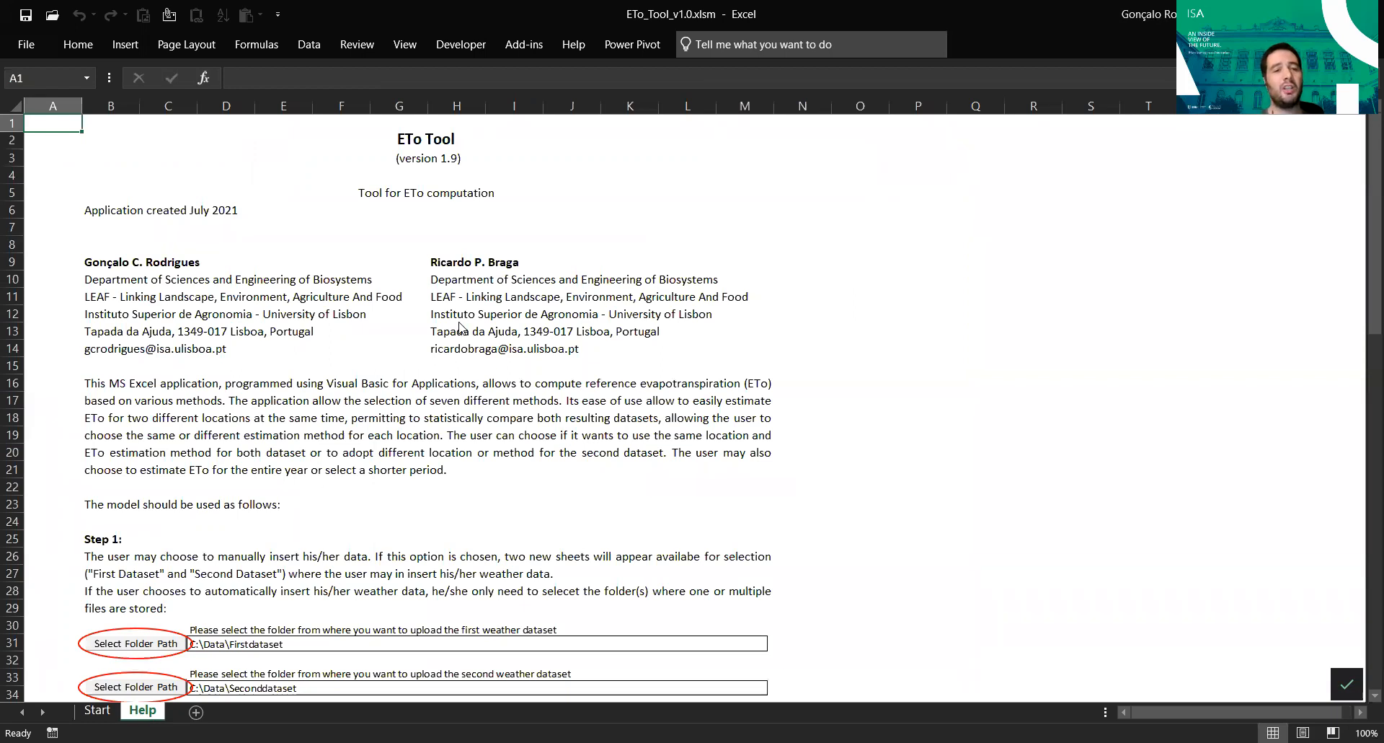
scroll(459, 328, down, 8)
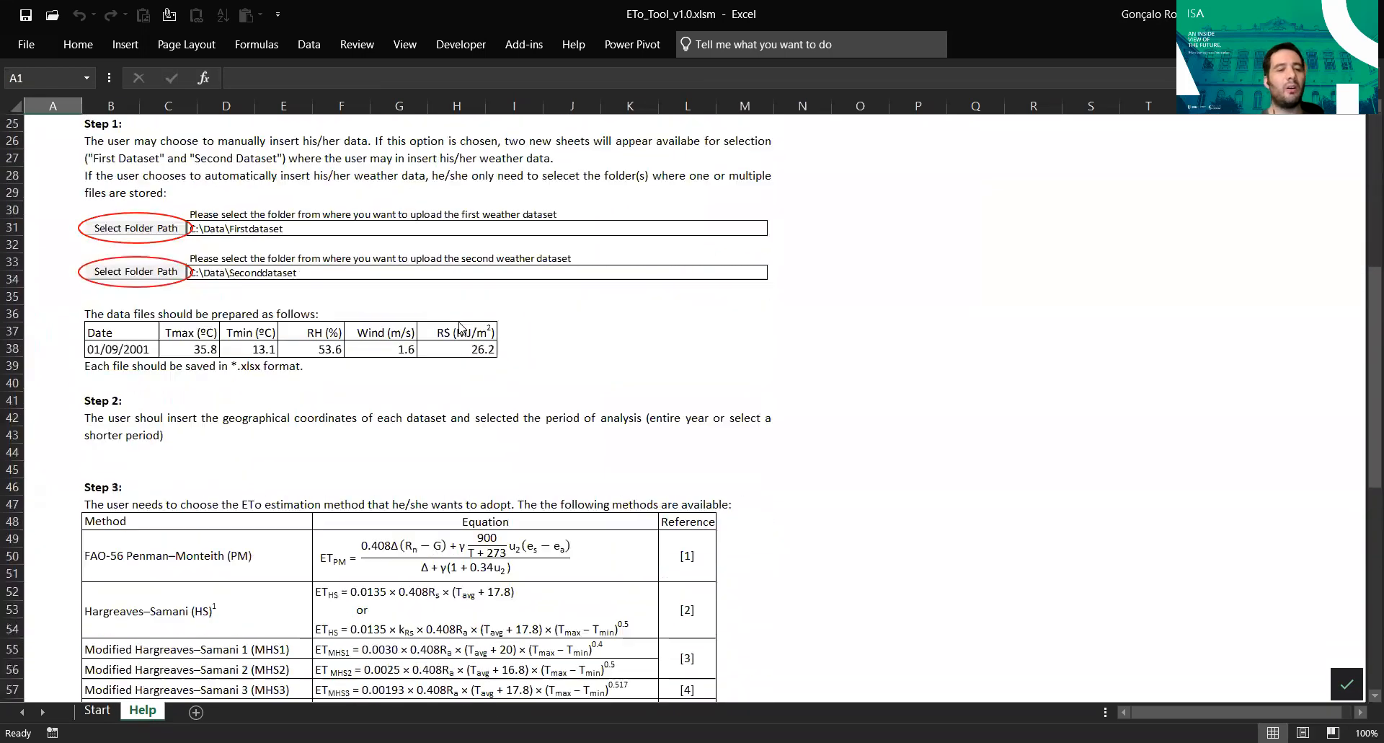
scroll(460, 326, down, 6)
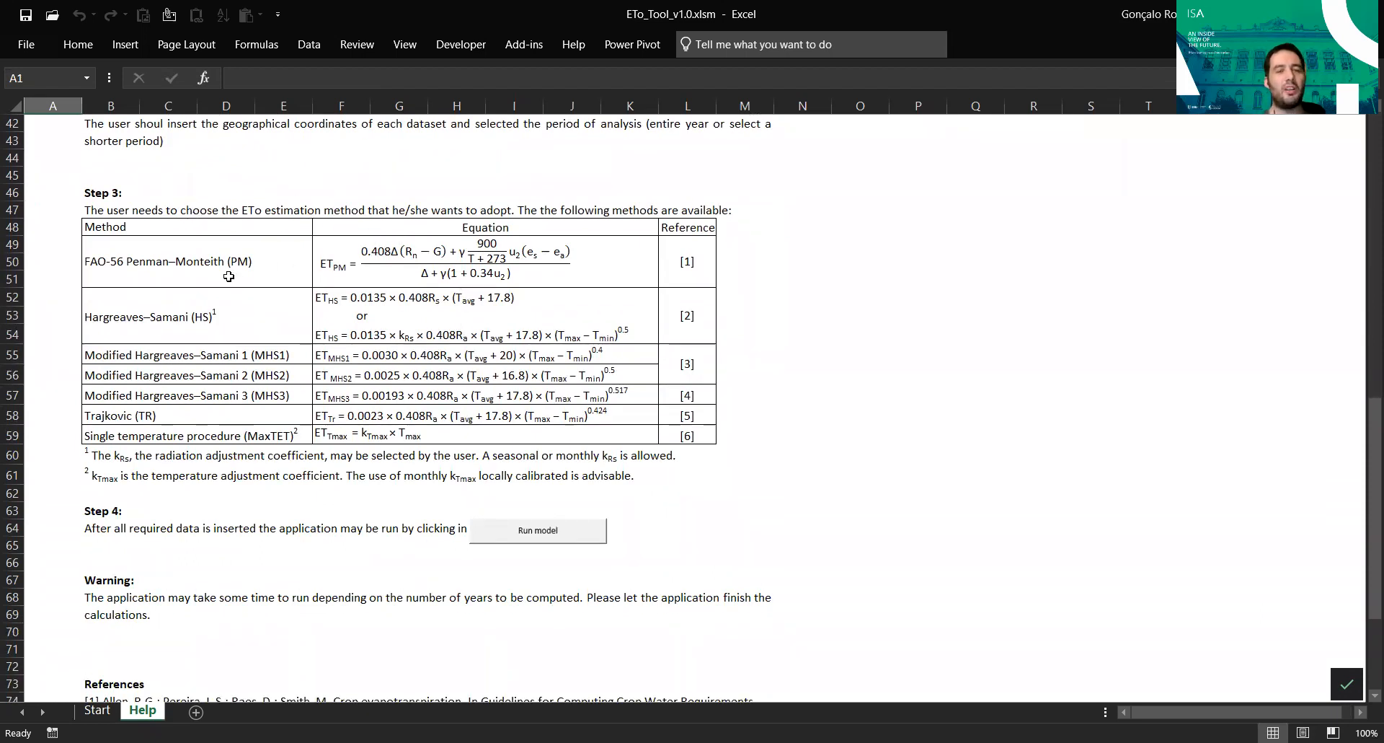
scroll(229, 276, down, 4)
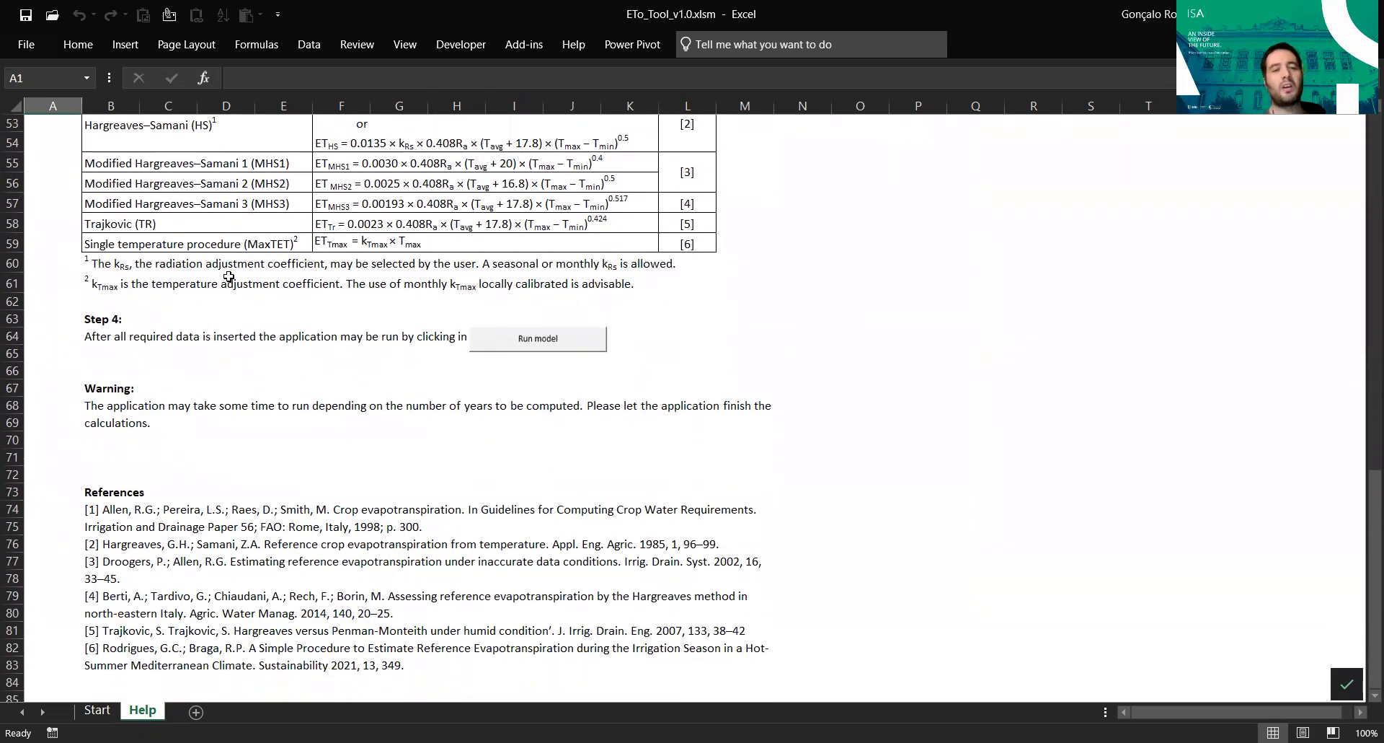
Step: Review the Help sheet's references again, going back up to the ETo method equations and the data file format
scroll(229, 276, down, 1)
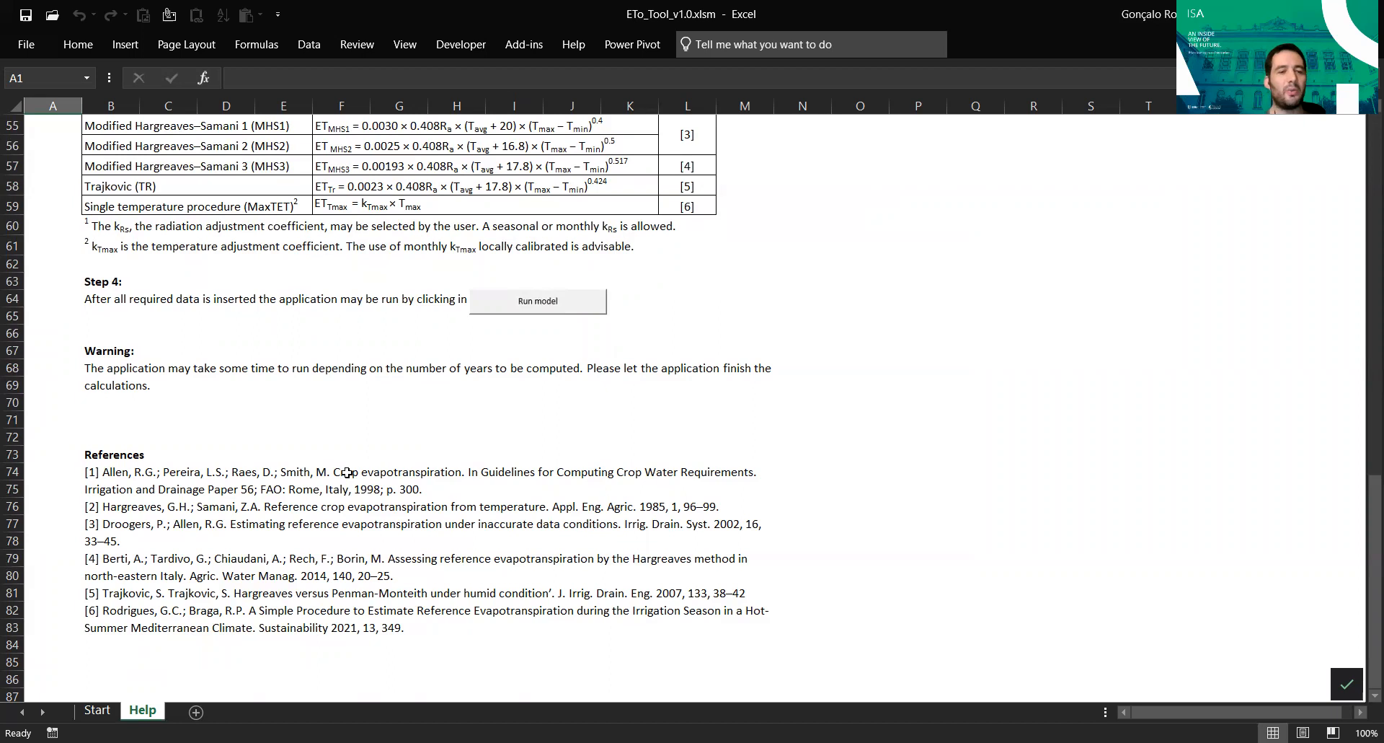
scroll(347, 473, up, 1)
scroll(347, 472, up, 5)
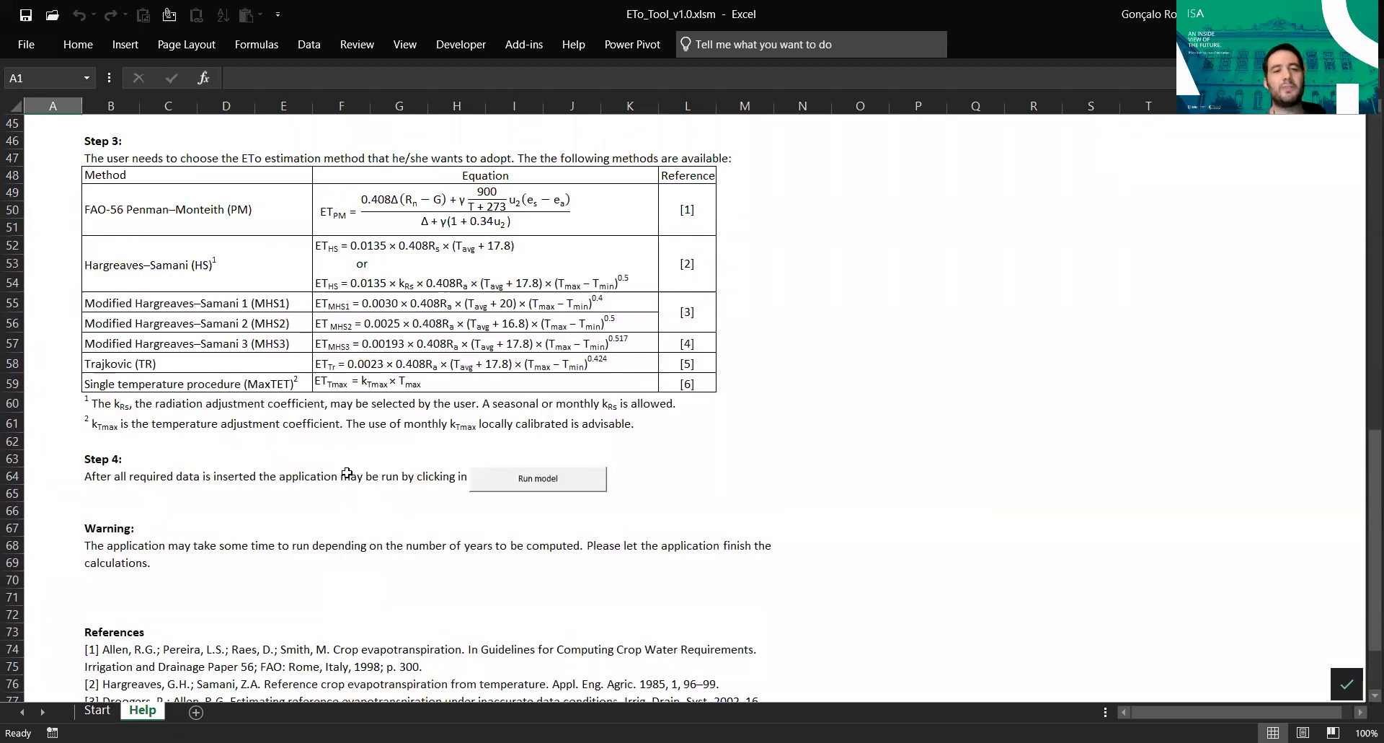
scroll(331, 419, up, 3)
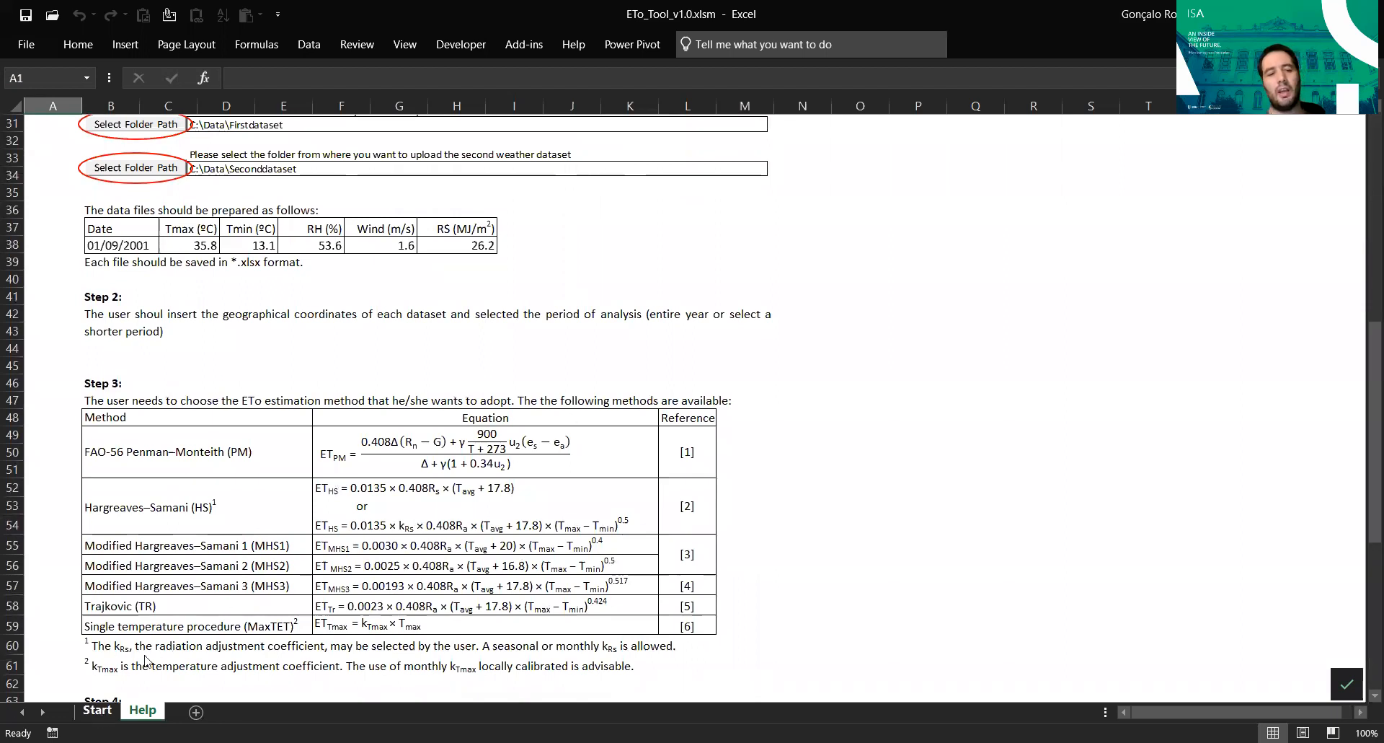
Step: Run the model from the Start sheet with FAO PM for the first dataset and Hargreaves-Samani using Rs for the second
click(98, 711)
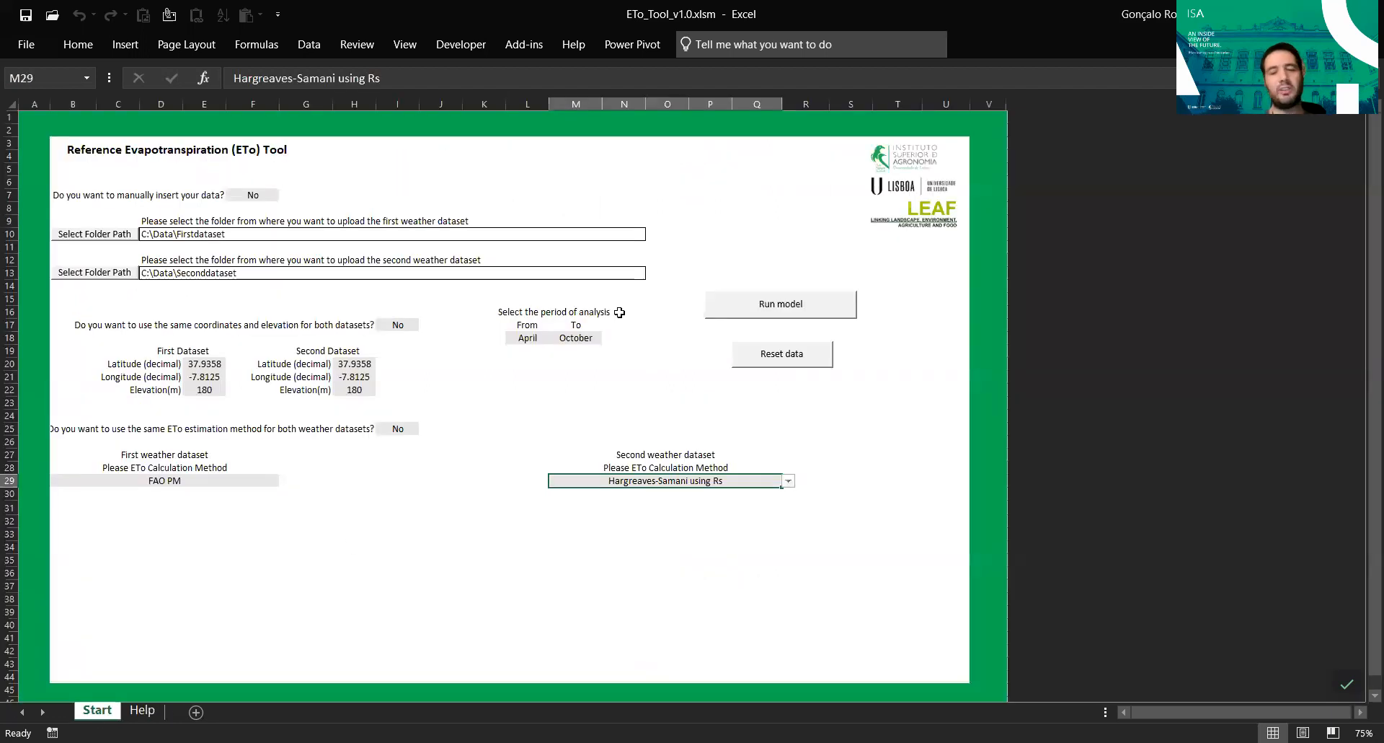
click(818, 305)
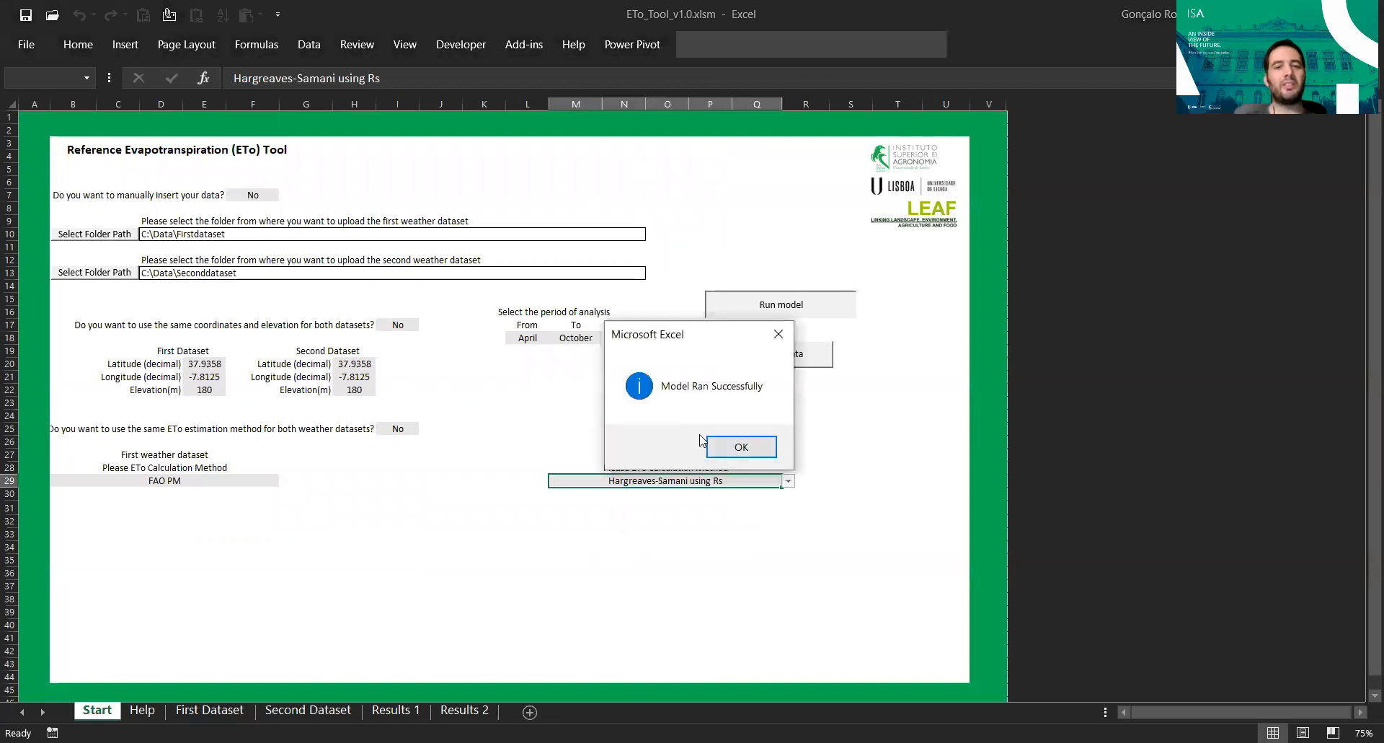
click(750, 443)
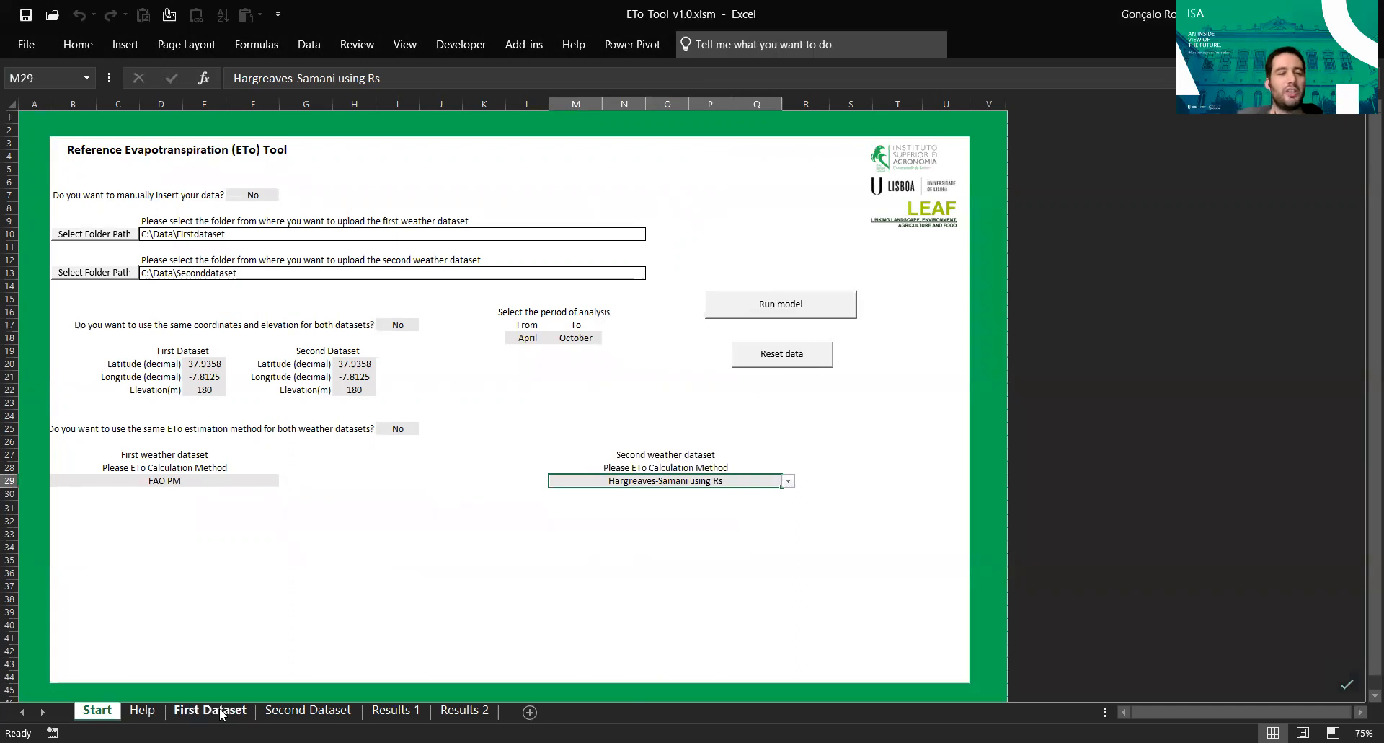
Step: Inspect the imported daily weather data on the First Dataset and Second Dataset sheets
click(223, 711)
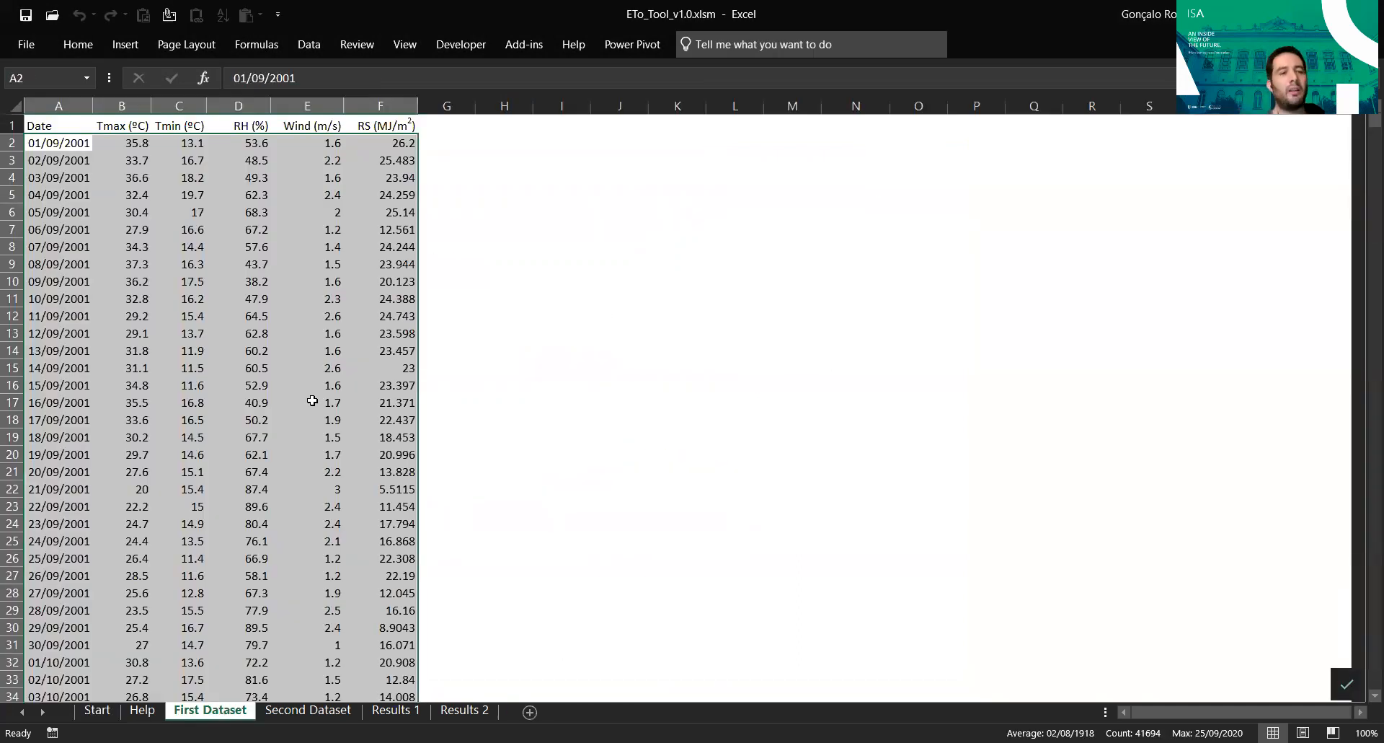
click(313, 713)
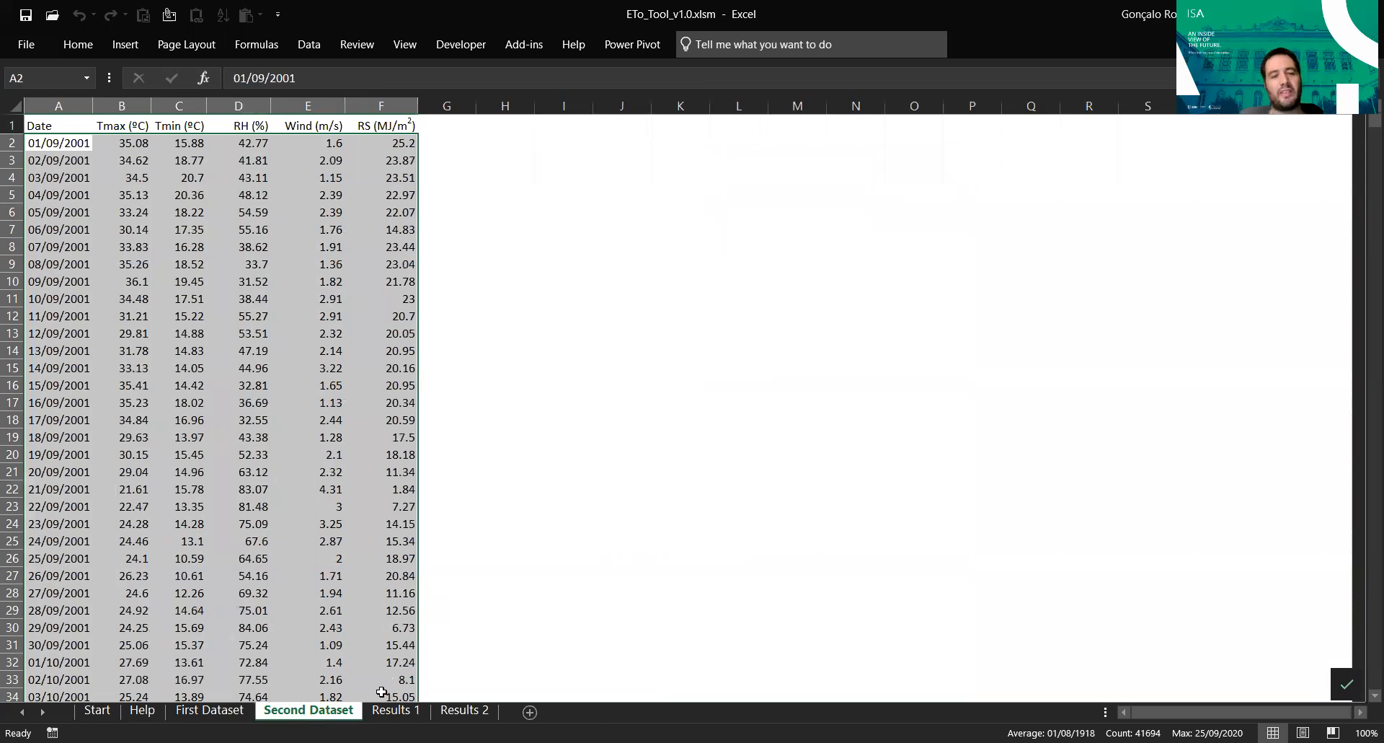
Step: Examine the daily ETo values and scatter plot on Results 1, and the goodness-of-fit indicators and statistical tests on Results 2
click(396, 711)
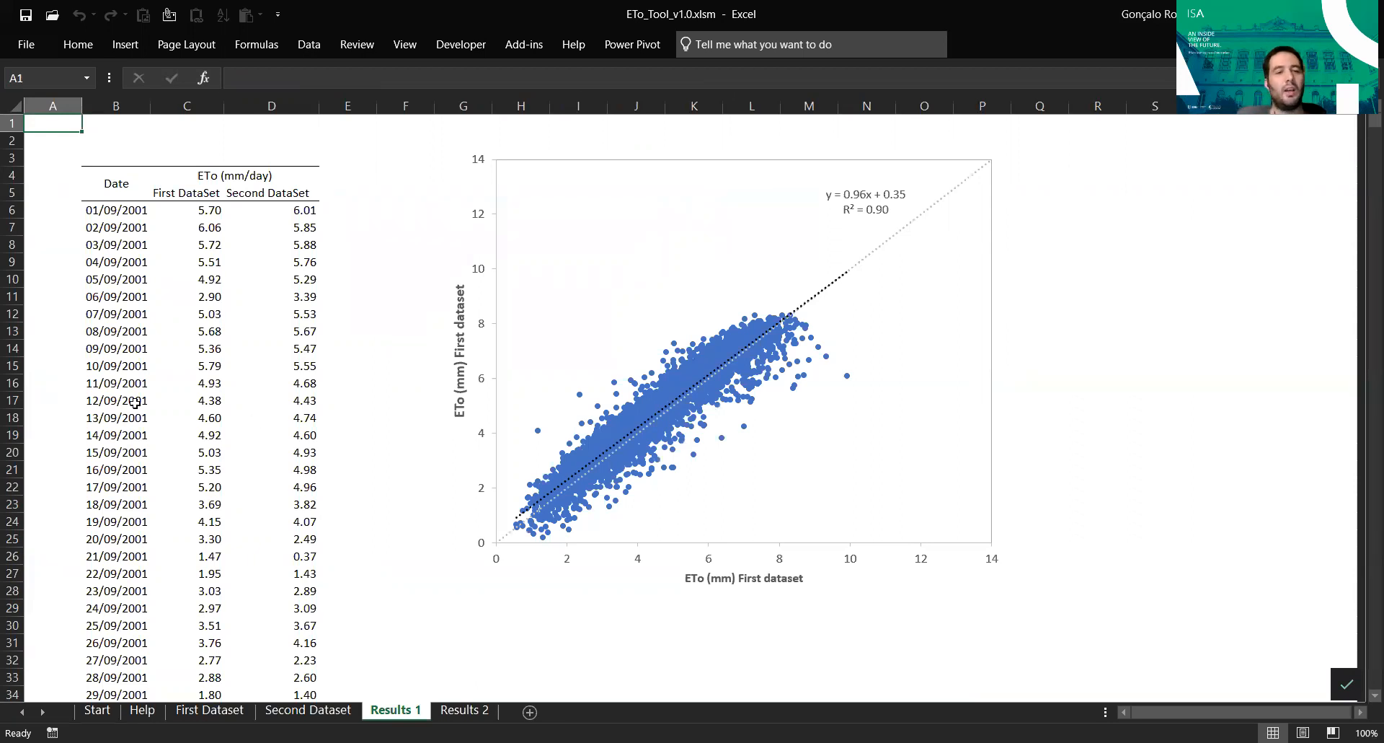
scroll(134, 403, down, 13)
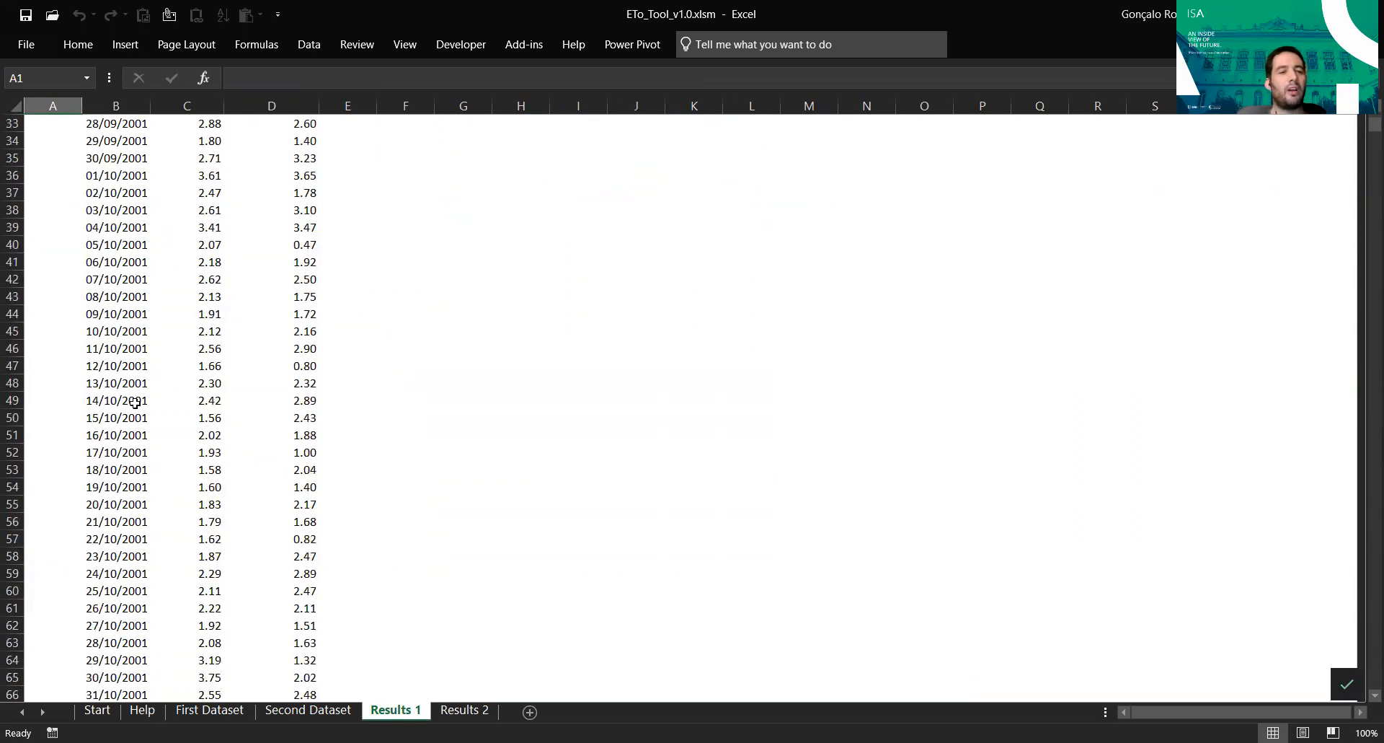
scroll(135, 403, down, 20)
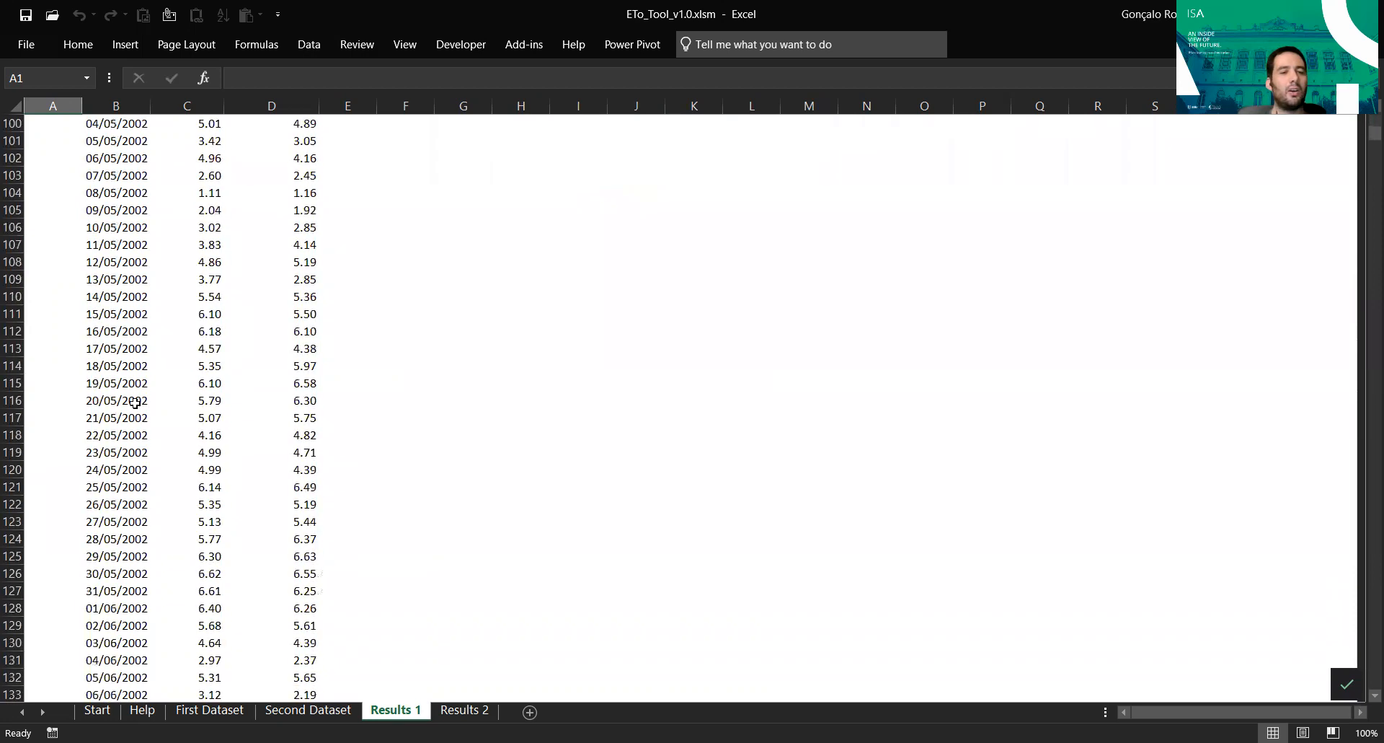
scroll(134, 402, down, 16)
key(ctrl+Home)
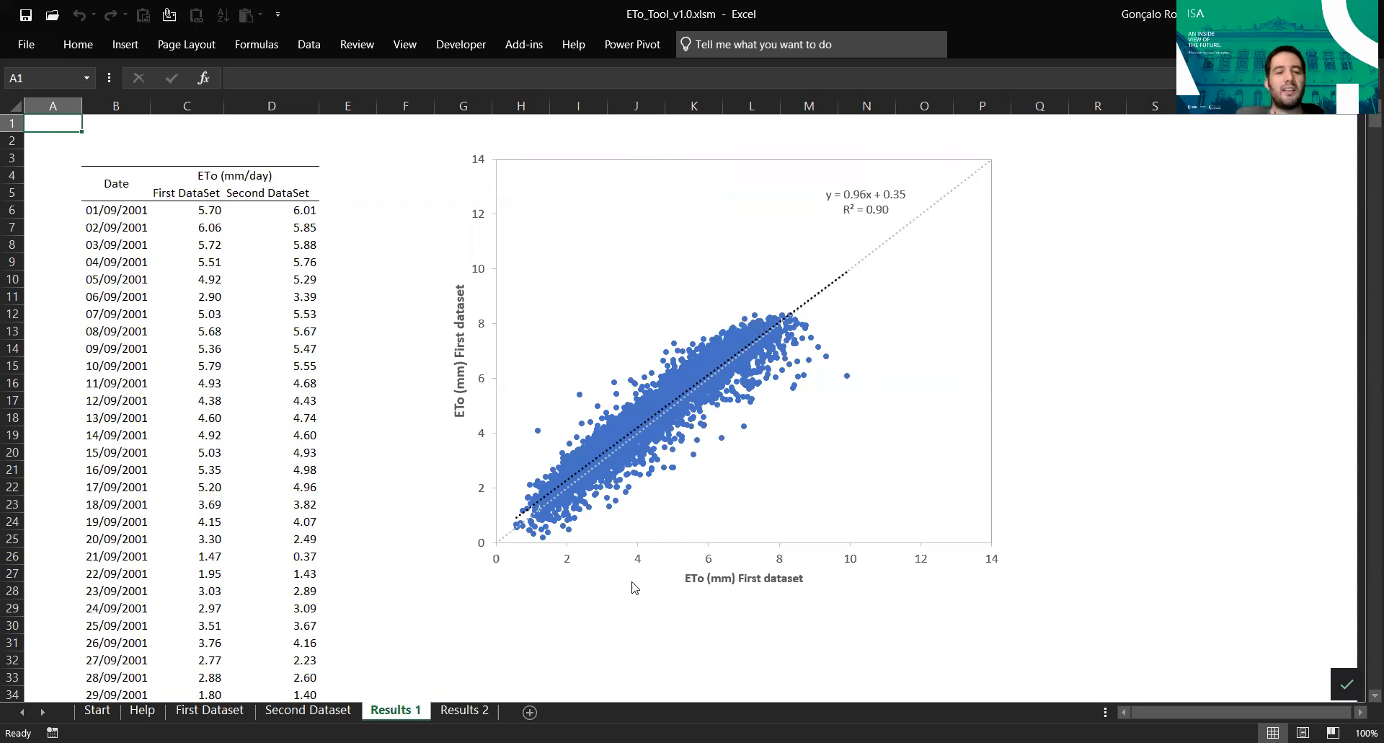
click(457, 711)
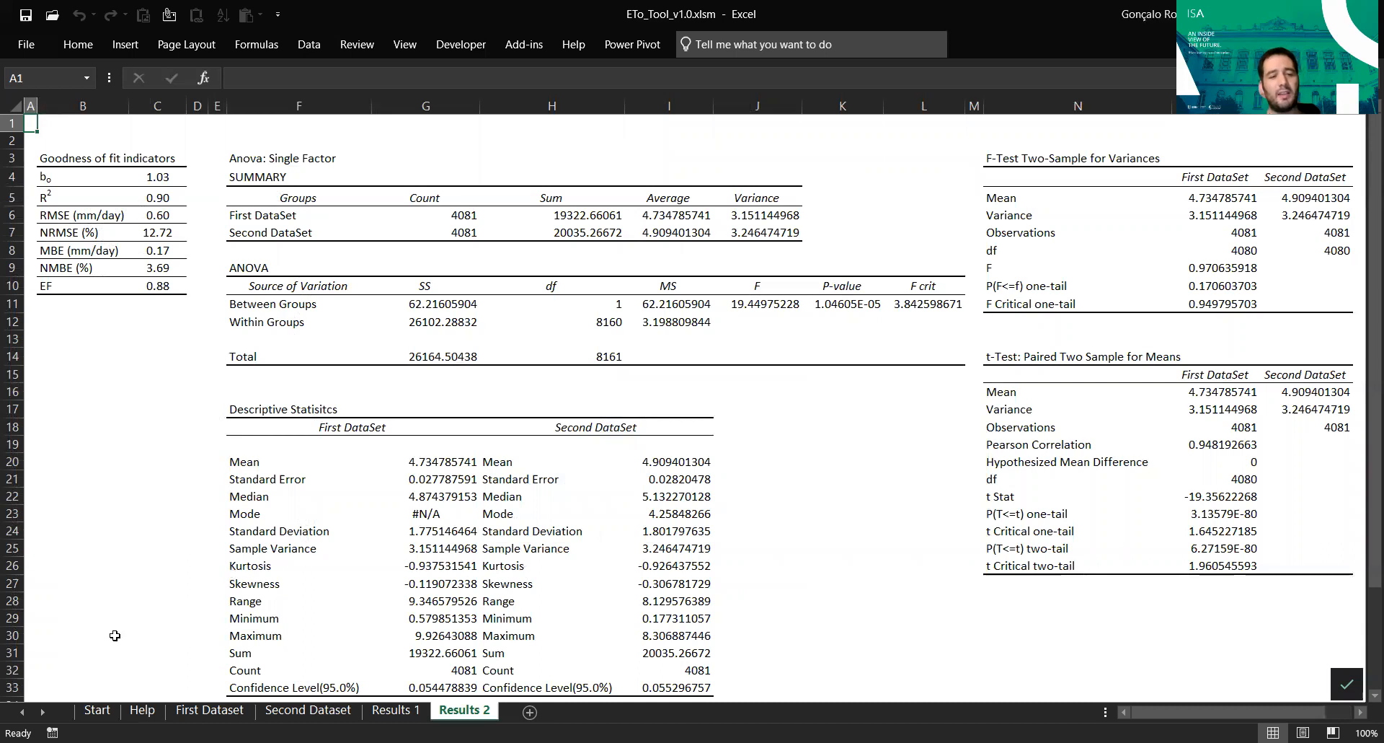
Step: Return to the Start sheet and reset the data to clear the generated dataset and results sheets
click(94, 713)
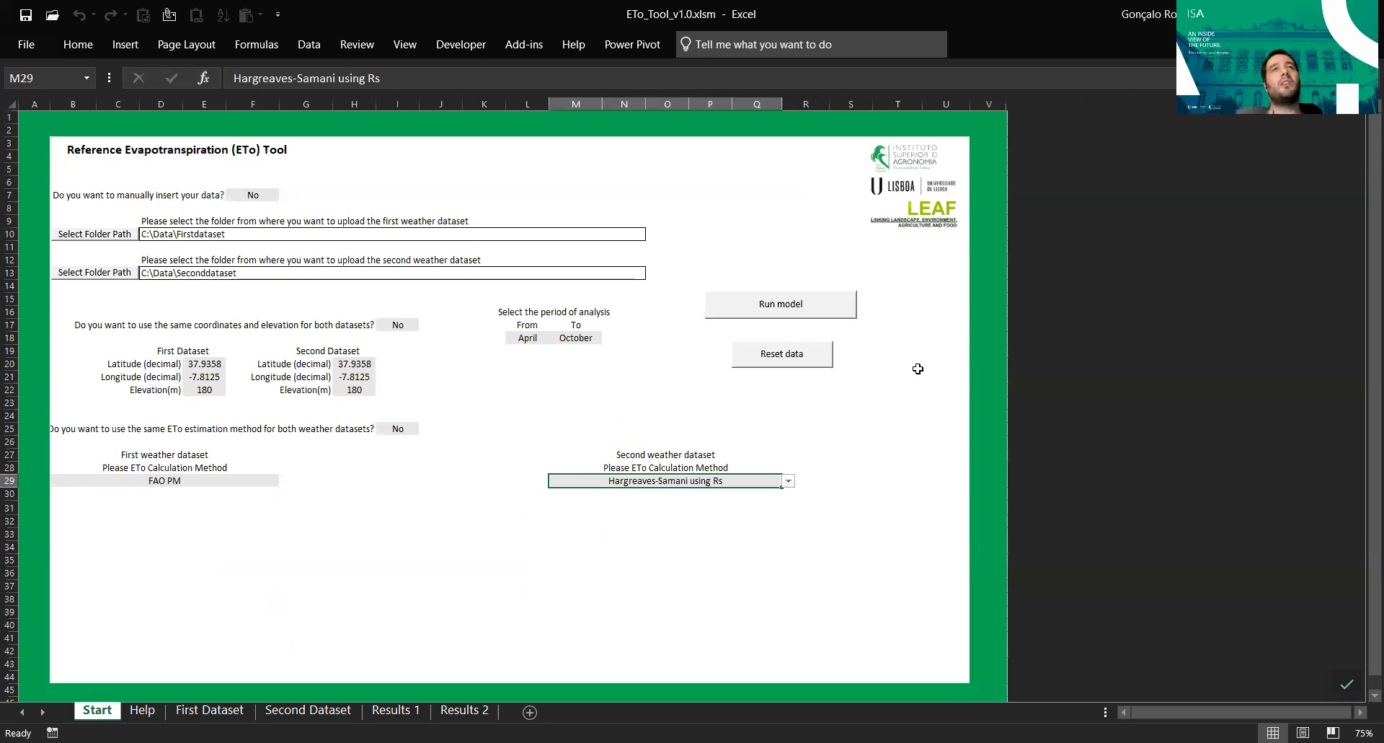
click(804, 355)
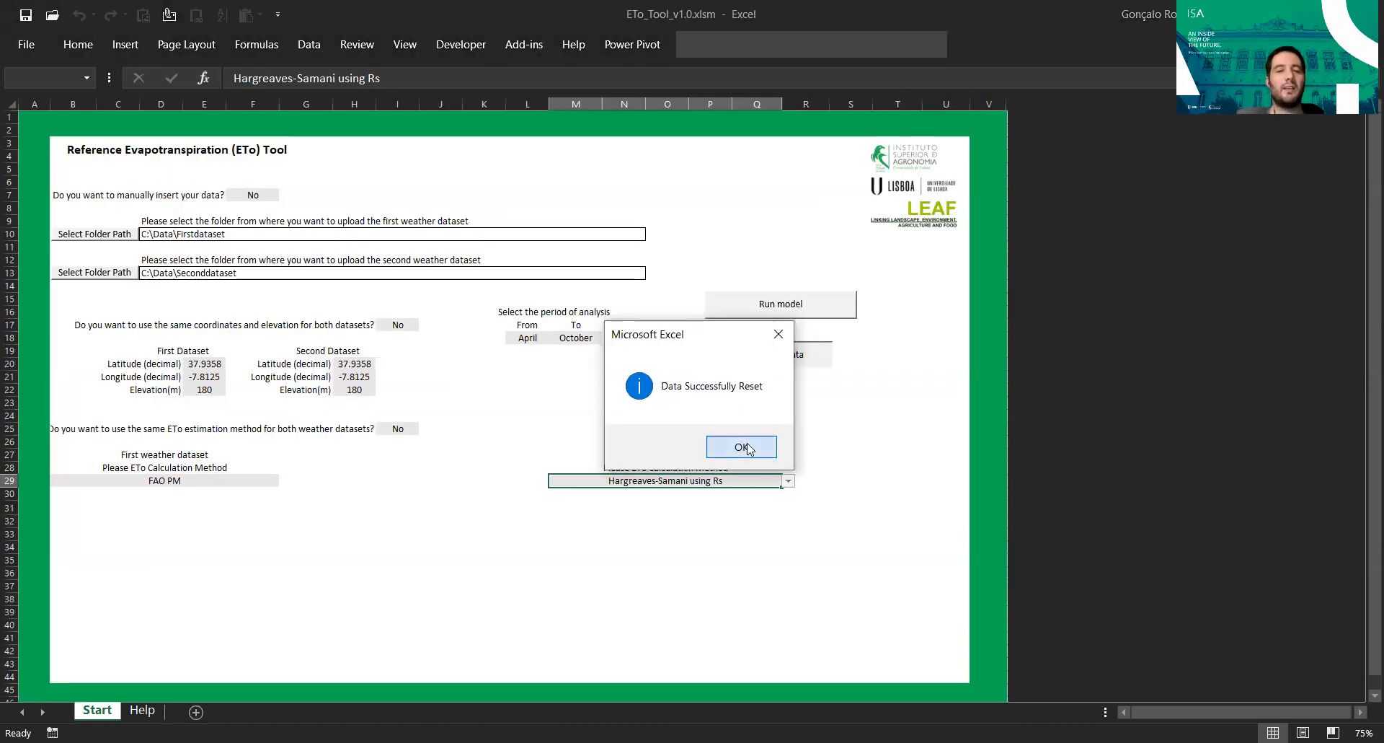
key(Return)
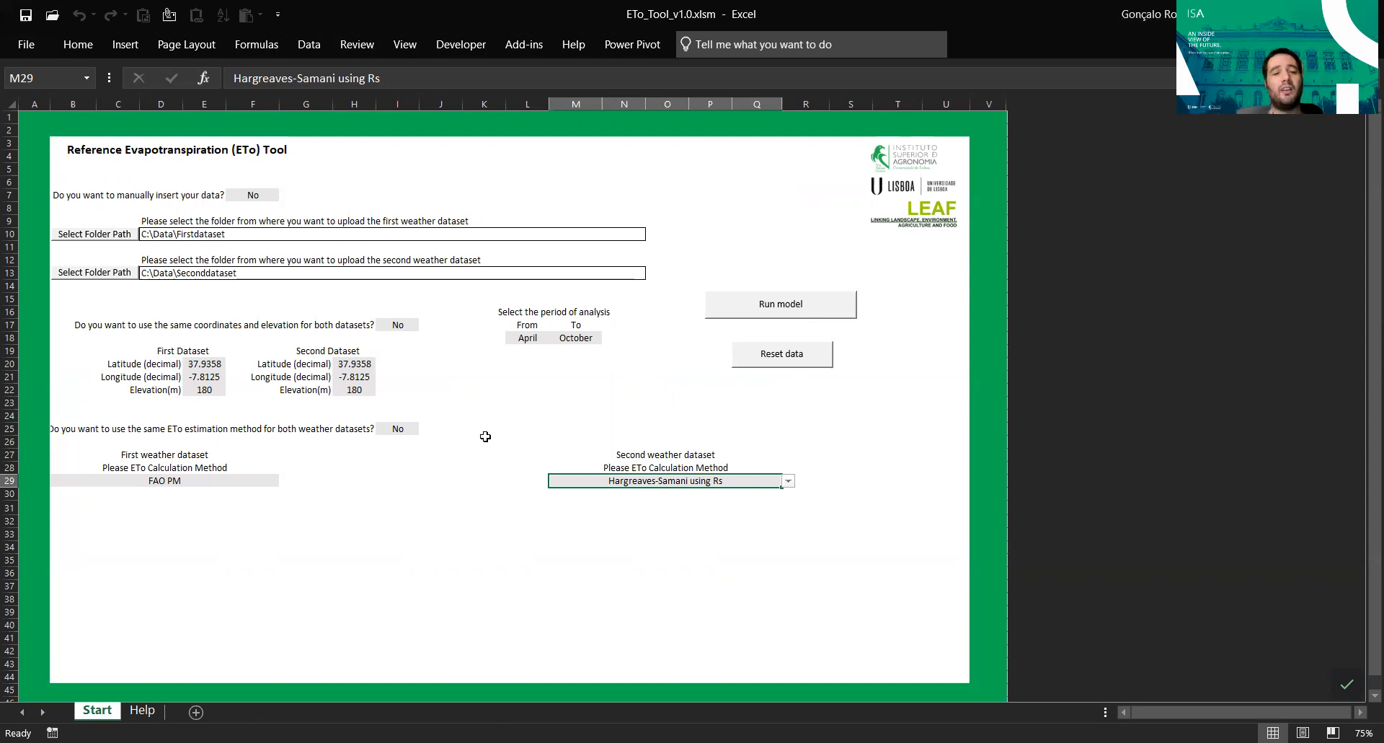
Step: Review the ETo calculation methods available for the second weather dataset
click(789, 480)
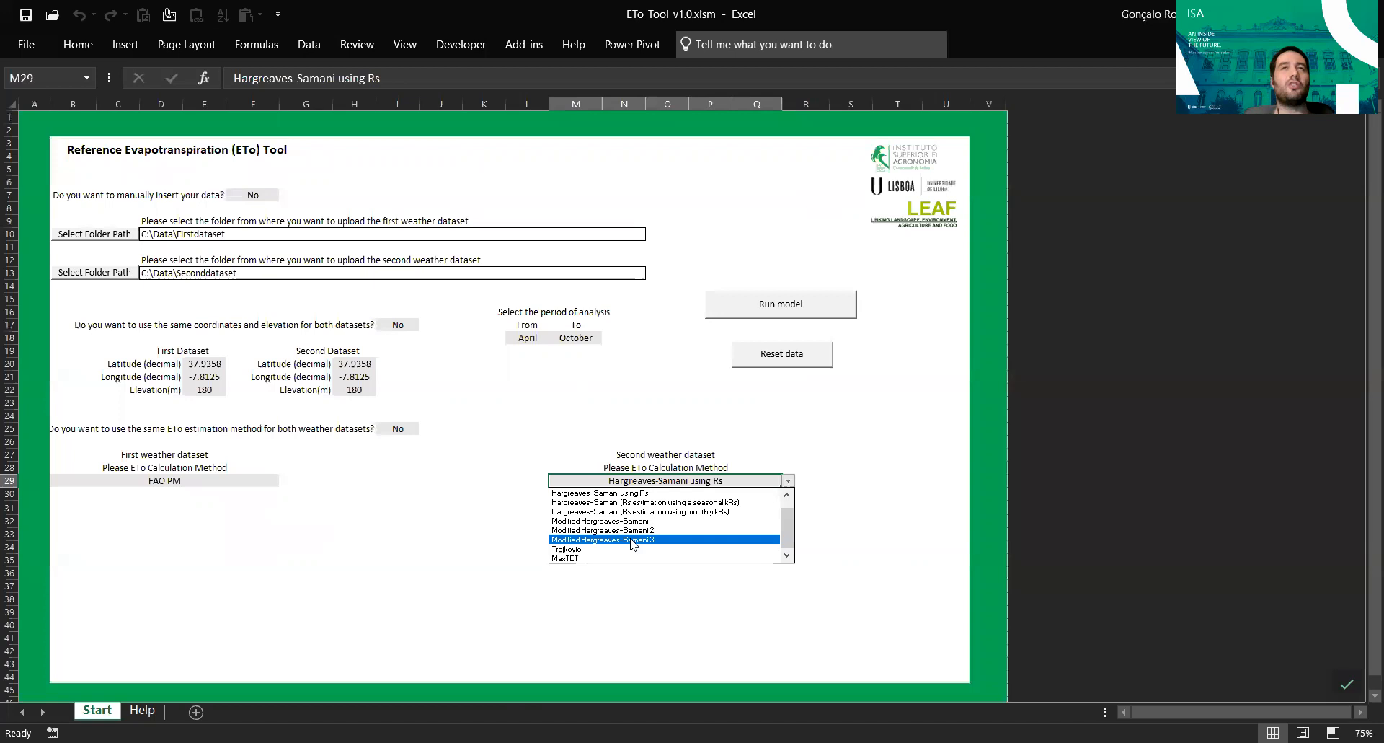
key(Escape)
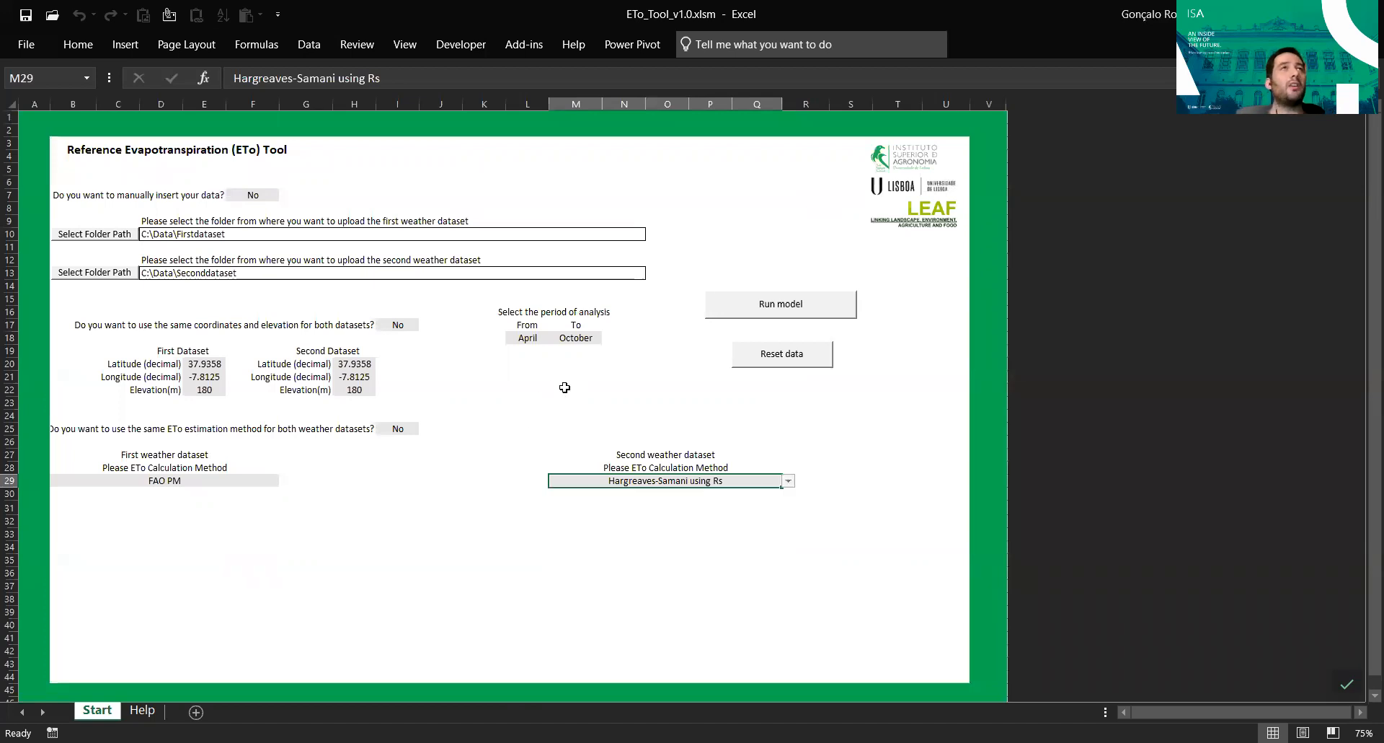